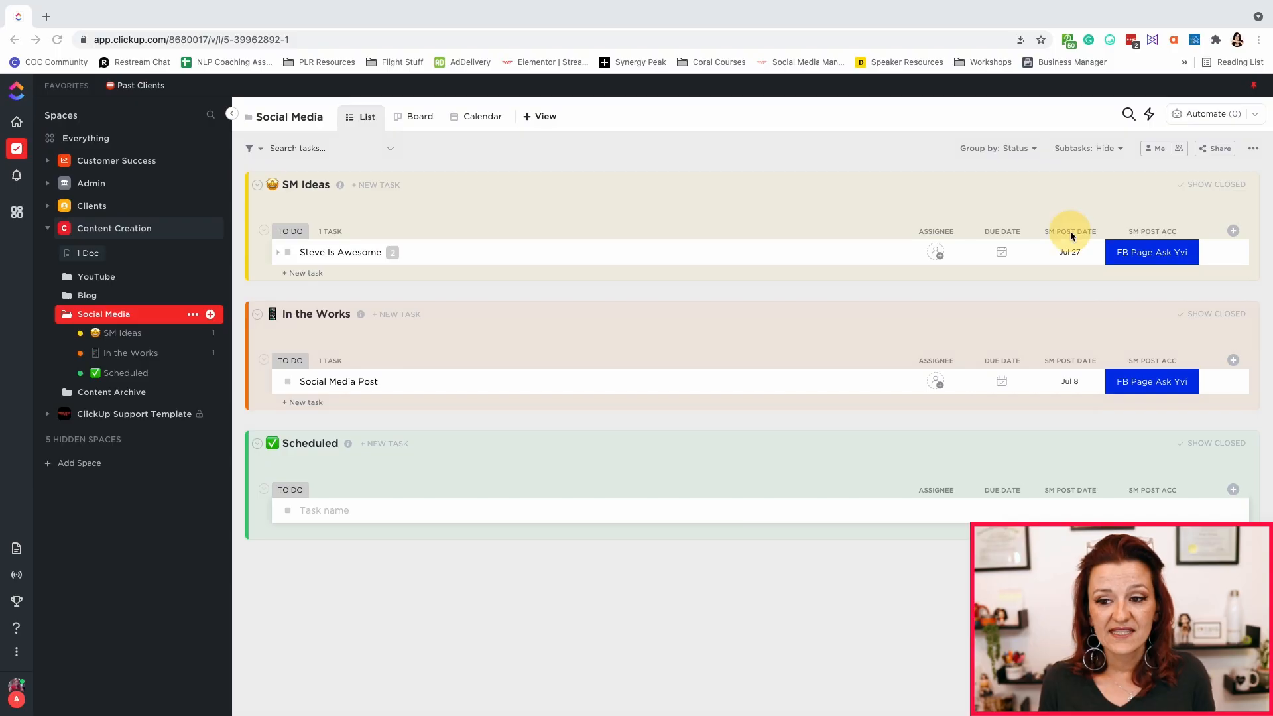
Inspect the edit settings of the SM Post Date custom field and close them without changes.
{"action": "left_click", "coordinate": [1072, 234]}
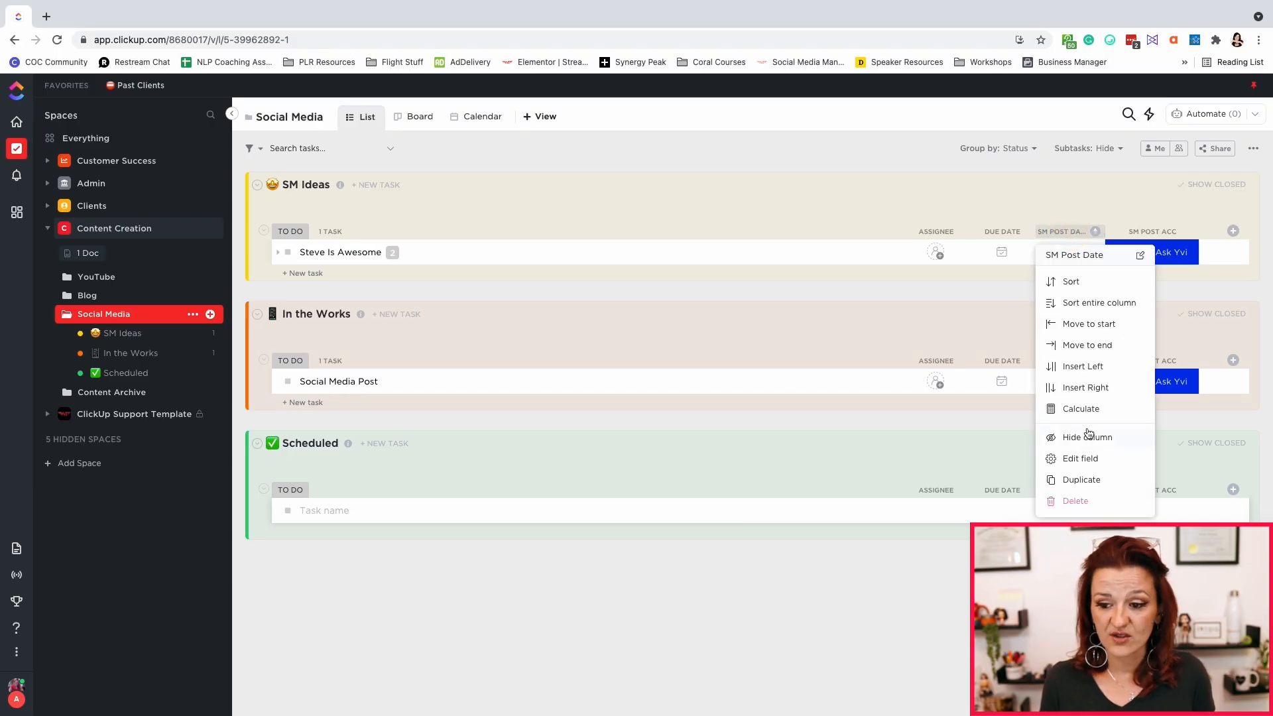
{"action": "left_click", "coordinate": [1081, 457]}
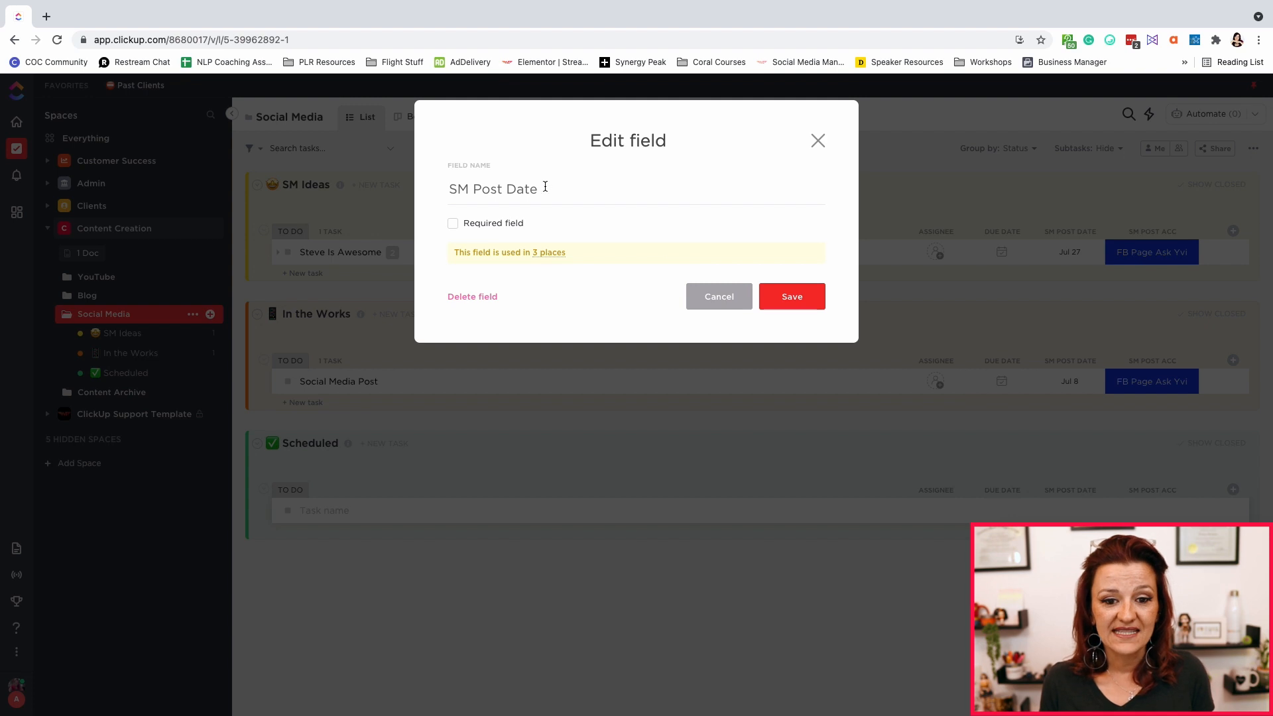
{"action": "left_click", "coordinate": [824, 141]}
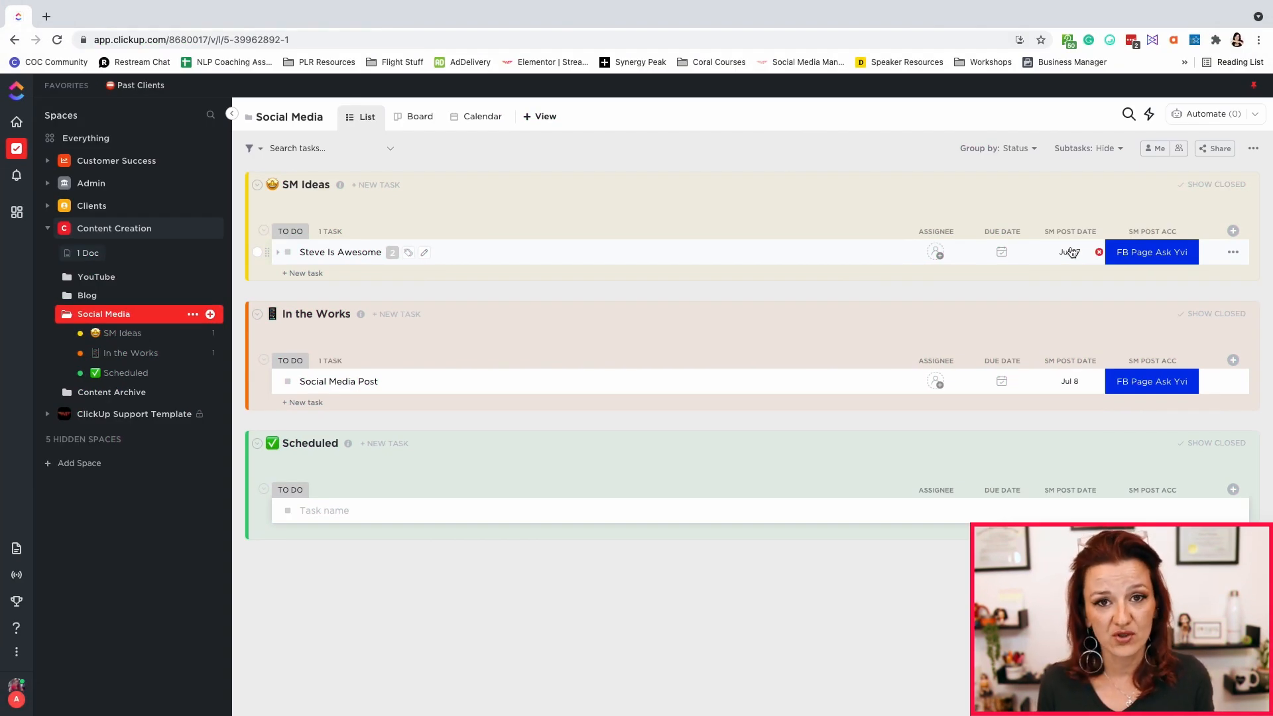
Review the Steve Is Awesome task's details and the account options in its SM Post Acc field.
{"action": "left_click", "coordinate": [1139, 256]}
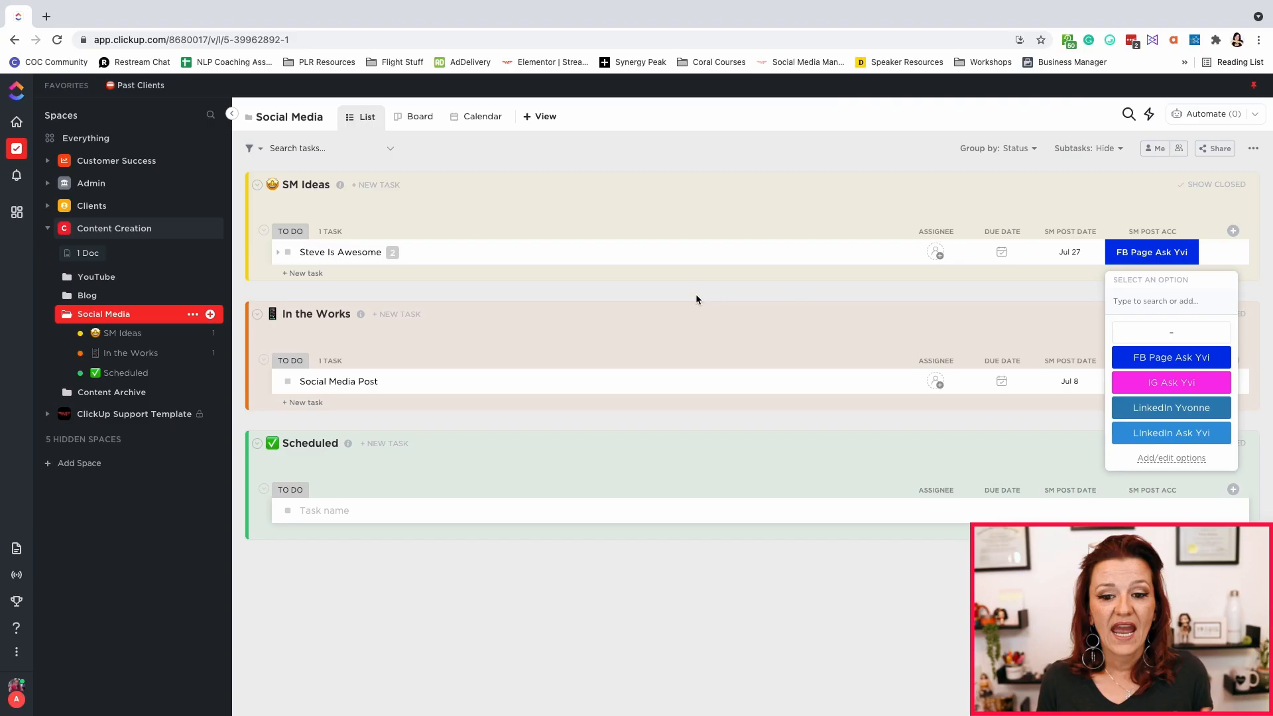
{"action": "left_click", "coordinate": [695, 295]}
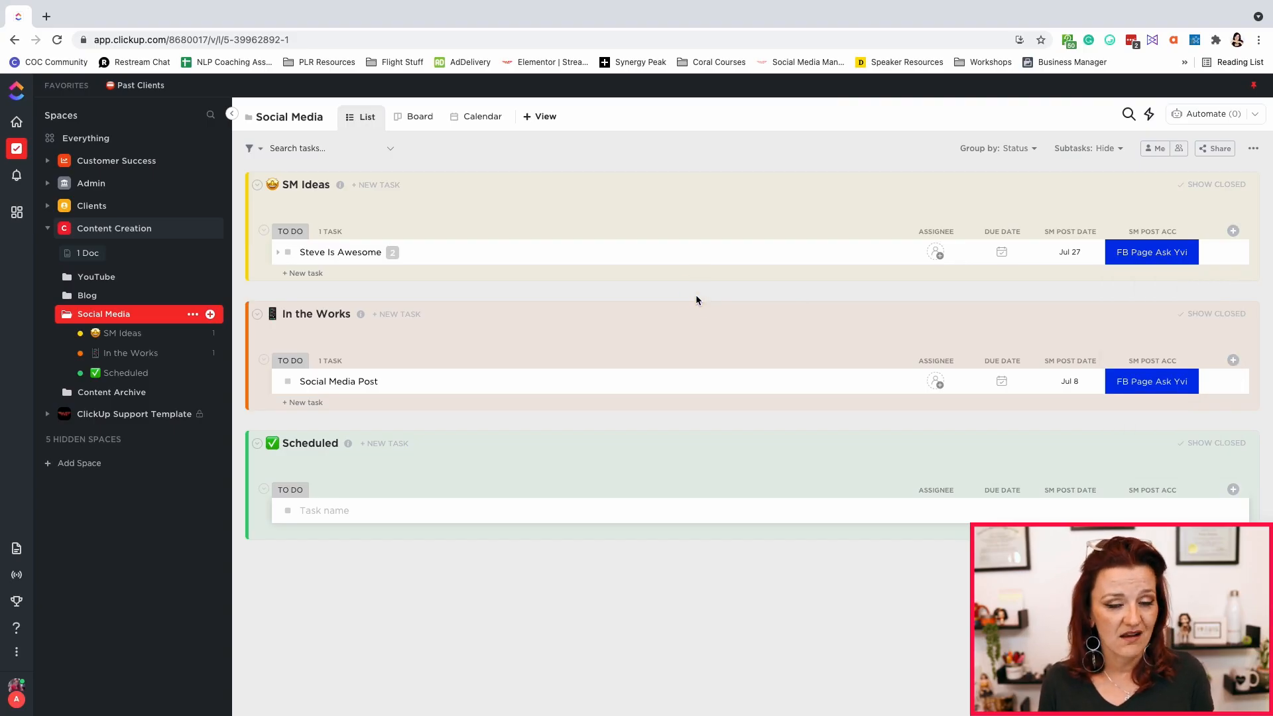
{"action": "left_click", "coordinate": [343, 252]}
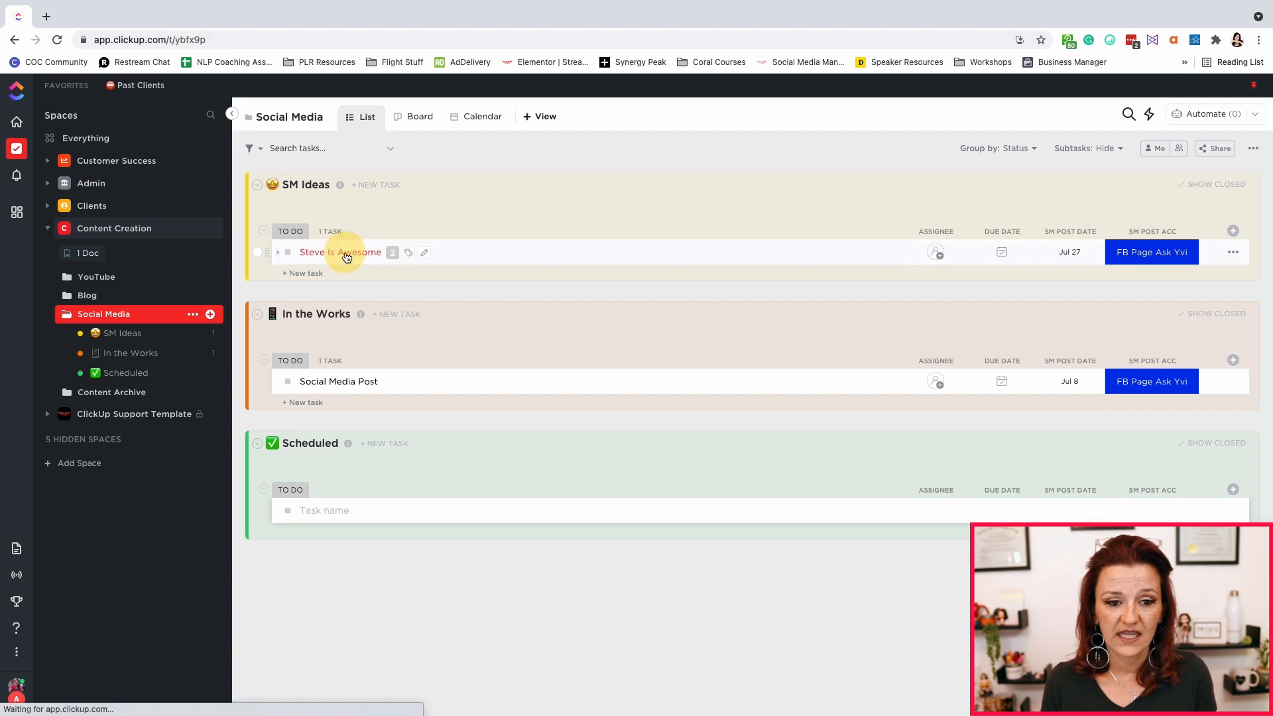
{"action": "scroll", "coordinate": [512, 345], "scroll_direction": "down", "scroll_amount": 5}
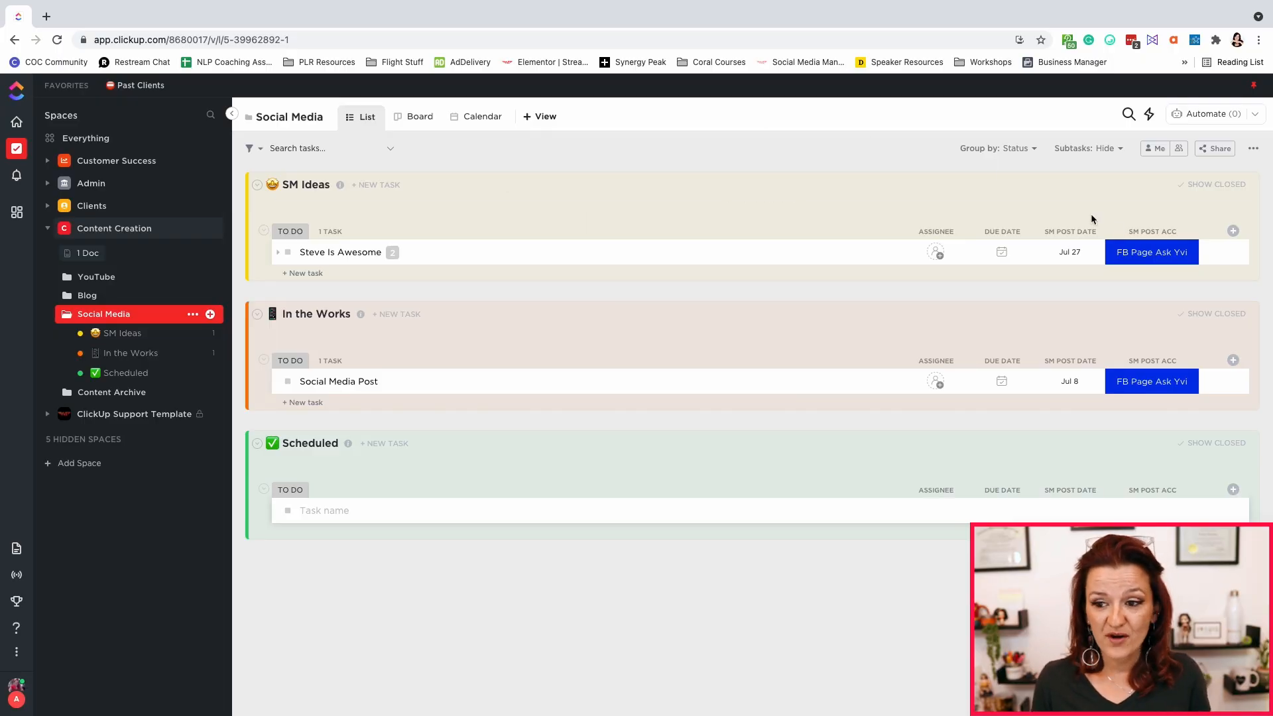
{"action": "left_click", "coordinate": [1139, 251]}
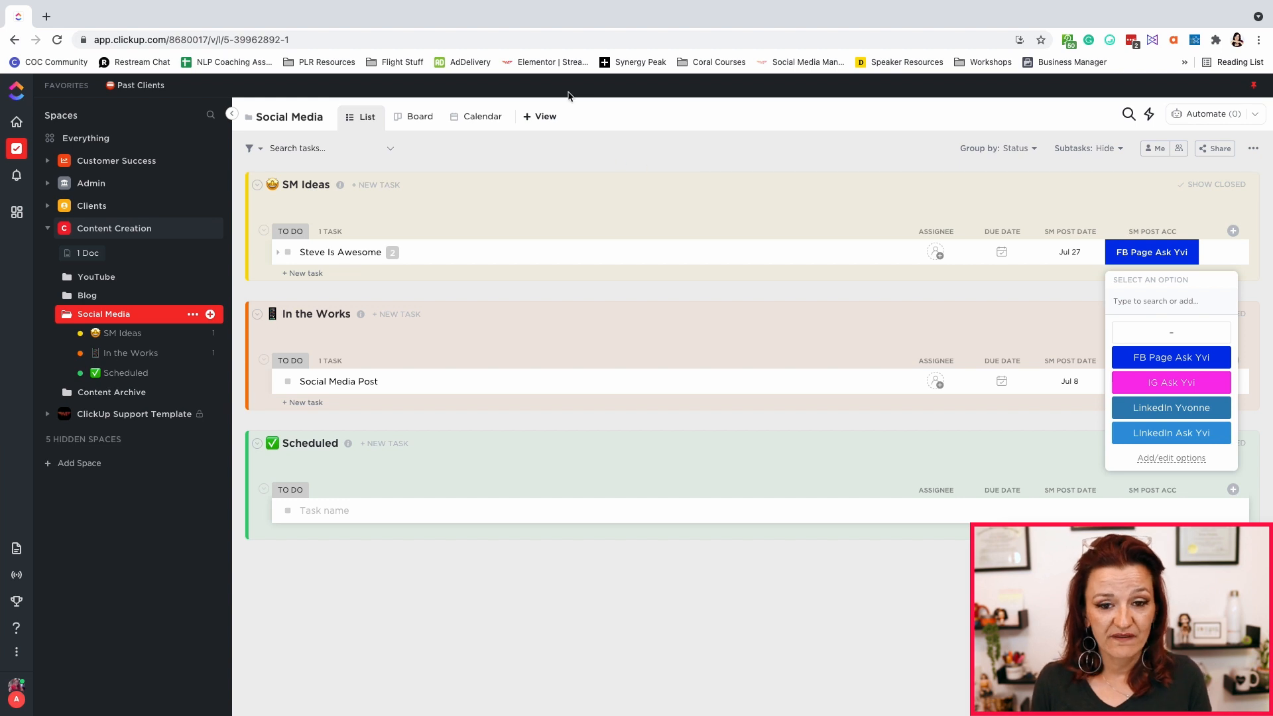
Review the view types that can be added to the Social Media folder.
{"action": "left_click", "coordinate": [530, 120]}
{"action": "left_click", "coordinate": [531, 120]}
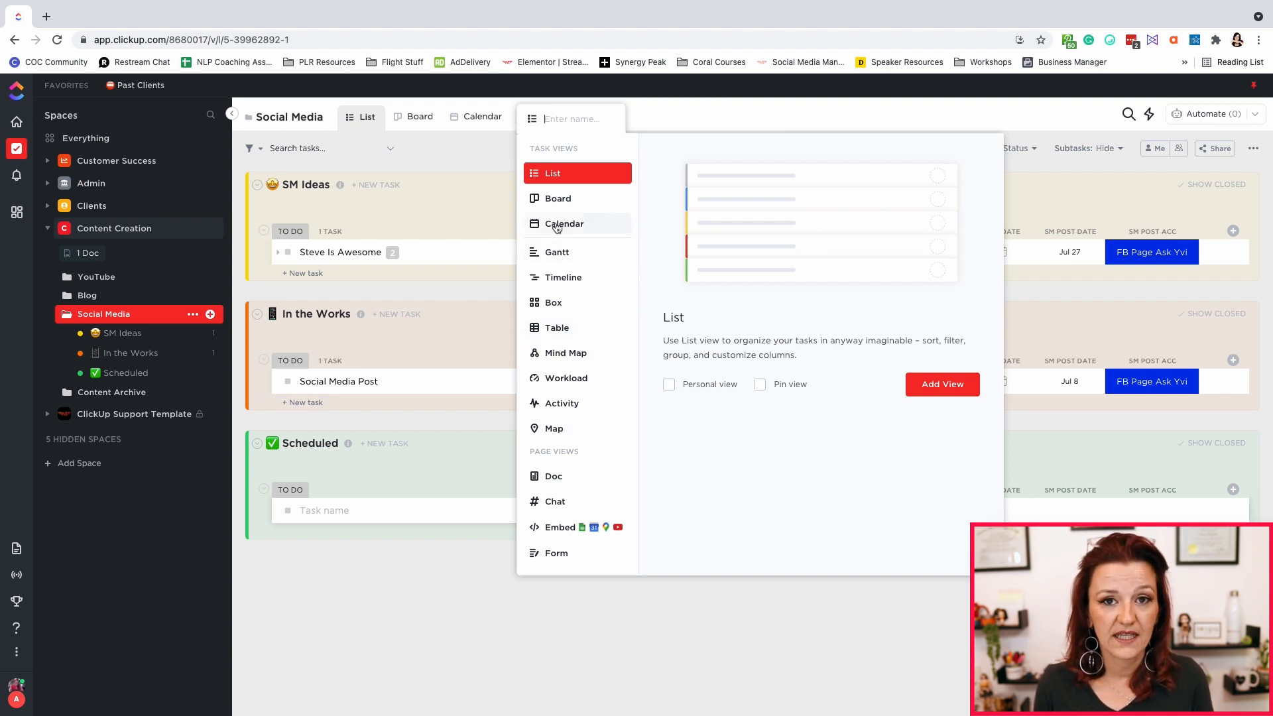
{"action": "left_click", "coordinate": [492, 123]}
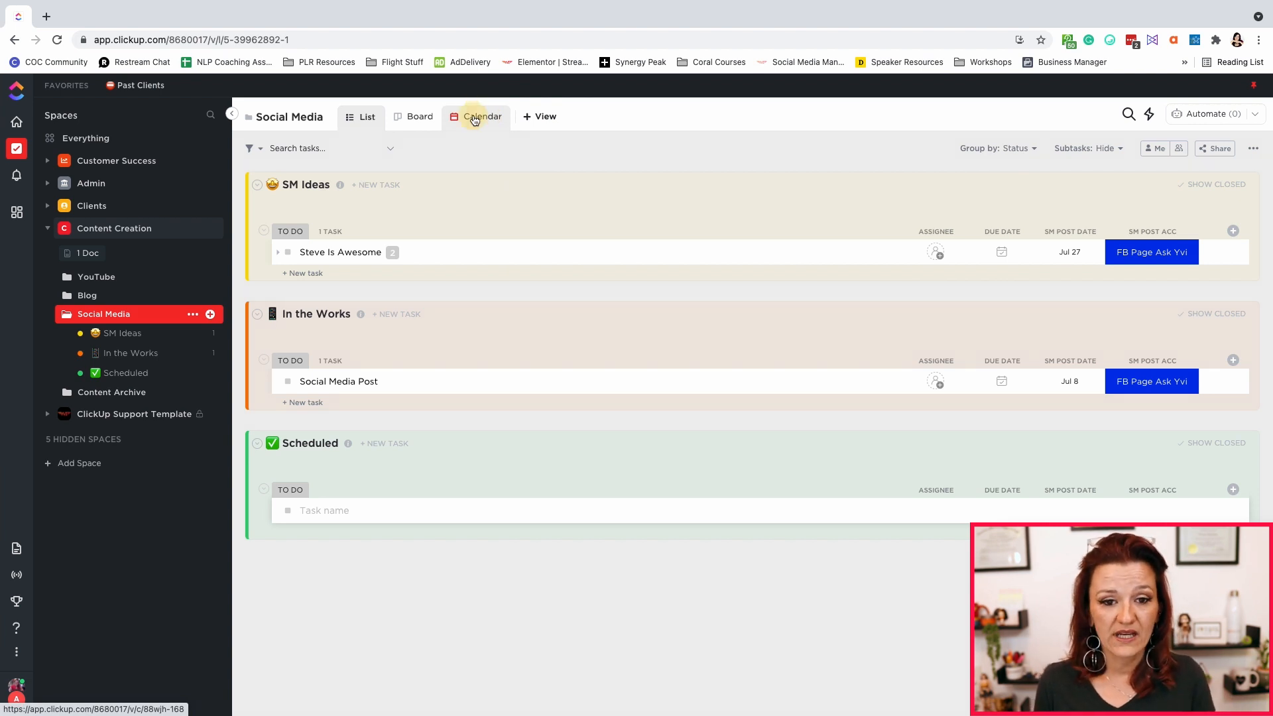
Compare the tasks' SM Post Dates between the Calendar and List views of the Social Media folder.
{"action": "left_click", "coordinate": [475, 120]}
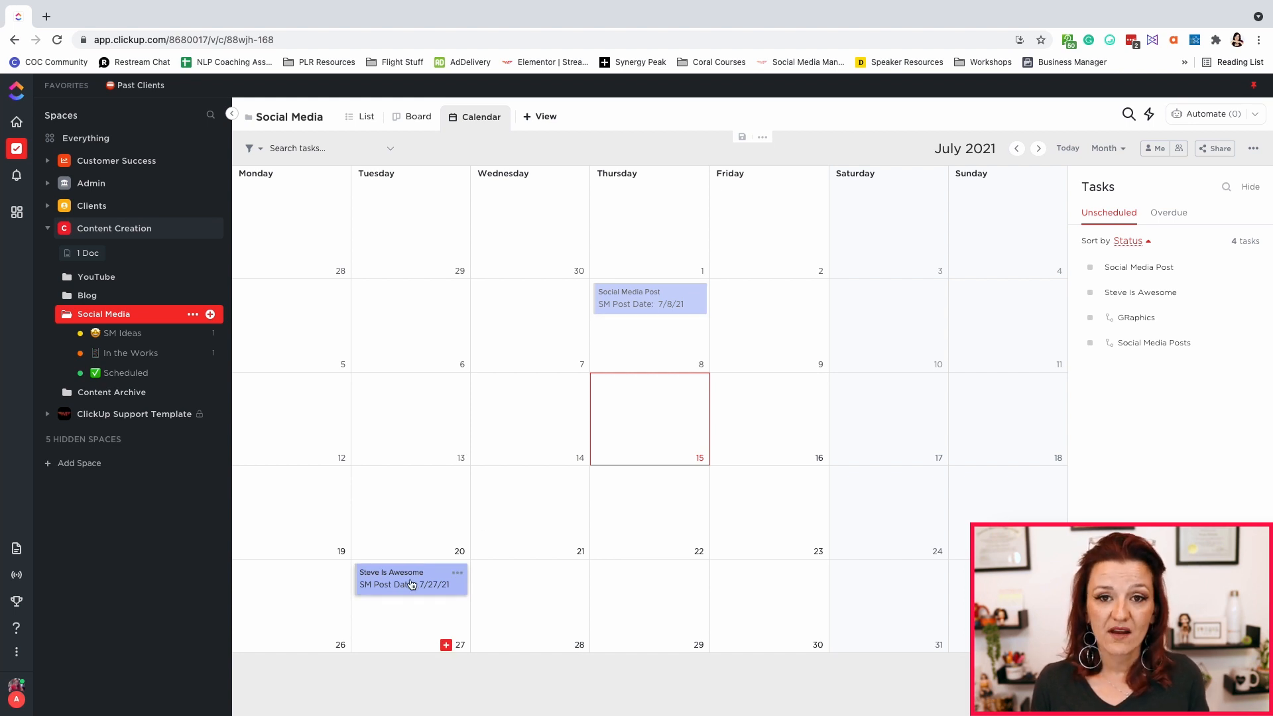
{"action": "left_click", "coordinate": [363, 116]}
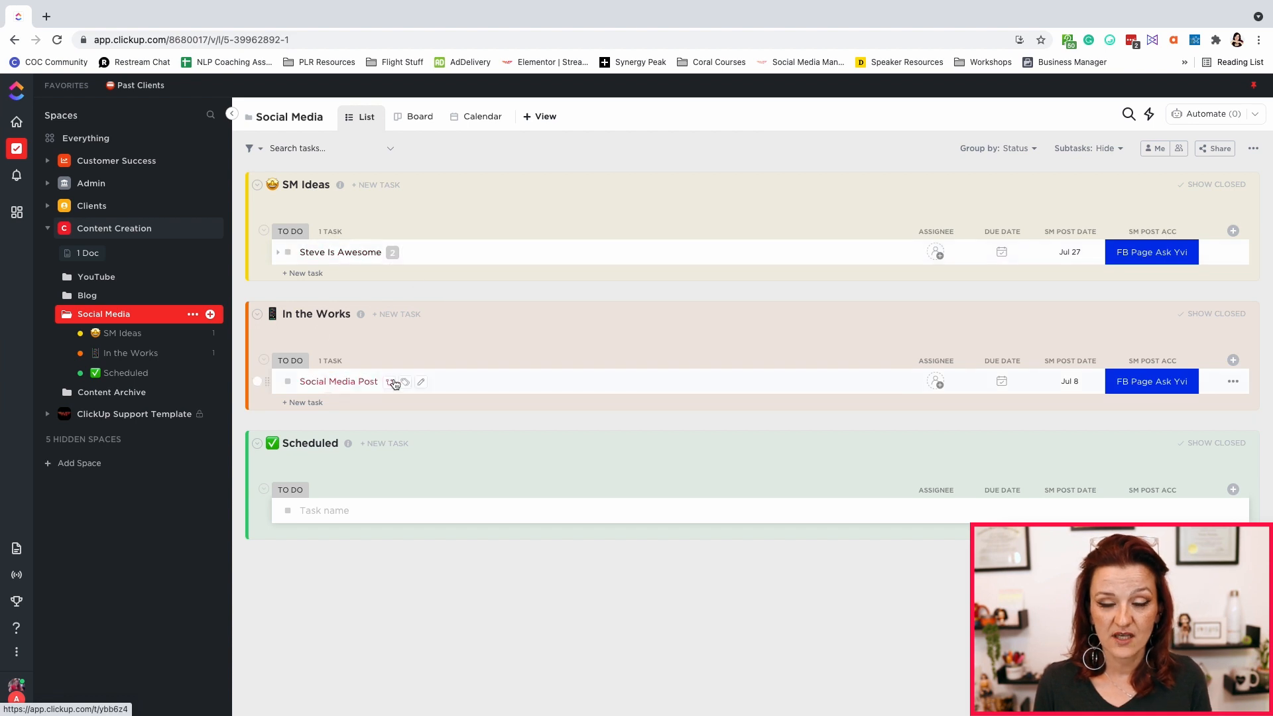
{"action": "left_click", "coordinate": [482, 116]}
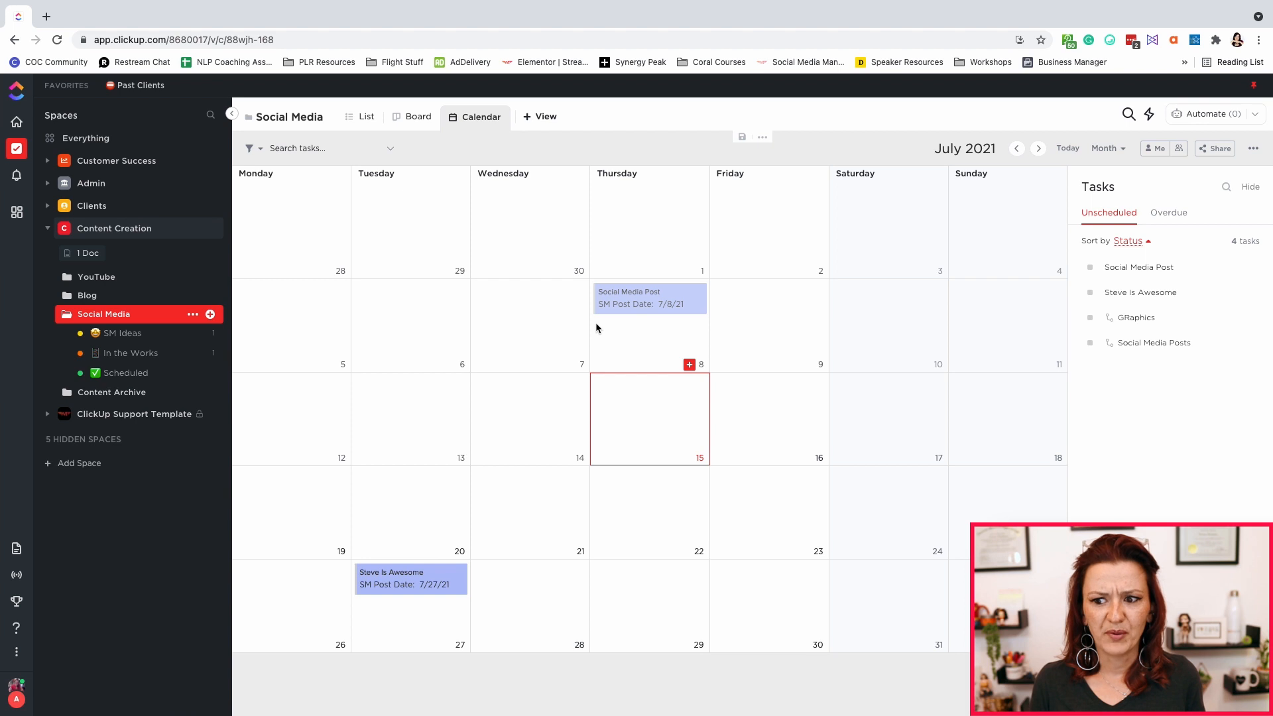
{"action": "left_click", "coordinate": [361, 118]}
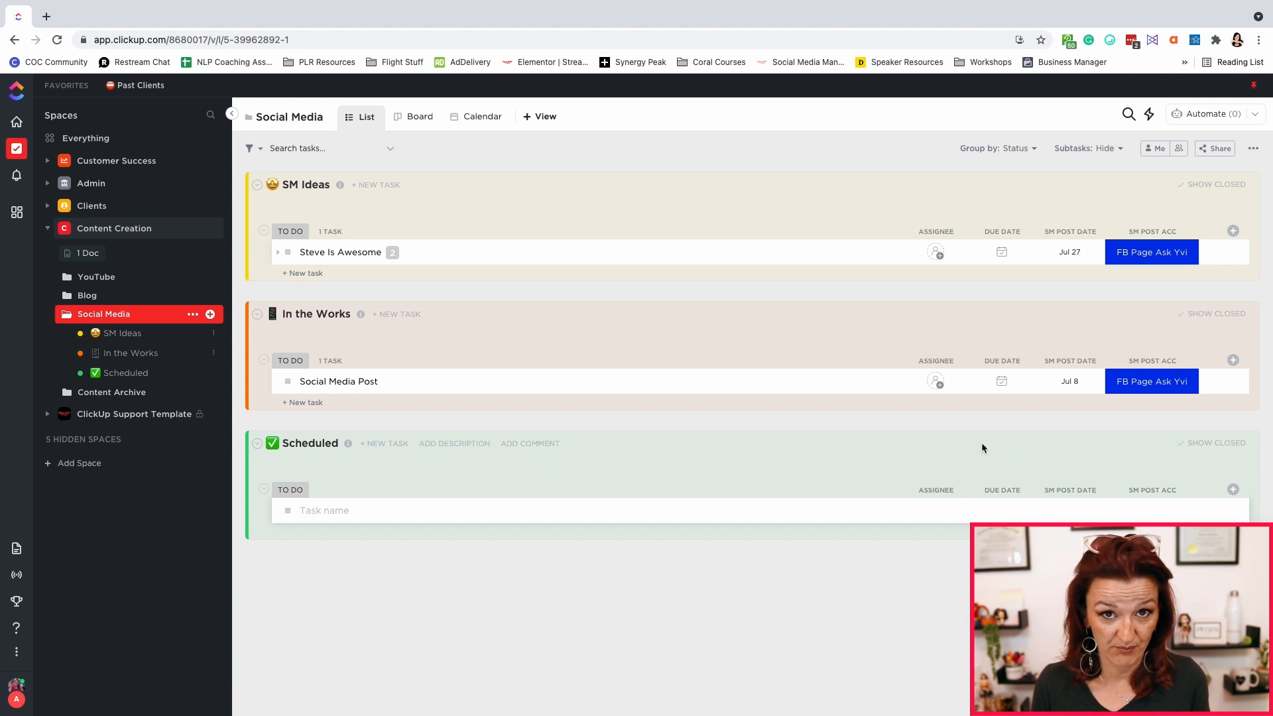
{"action": "left_click", "coordinate": [479, 116]}
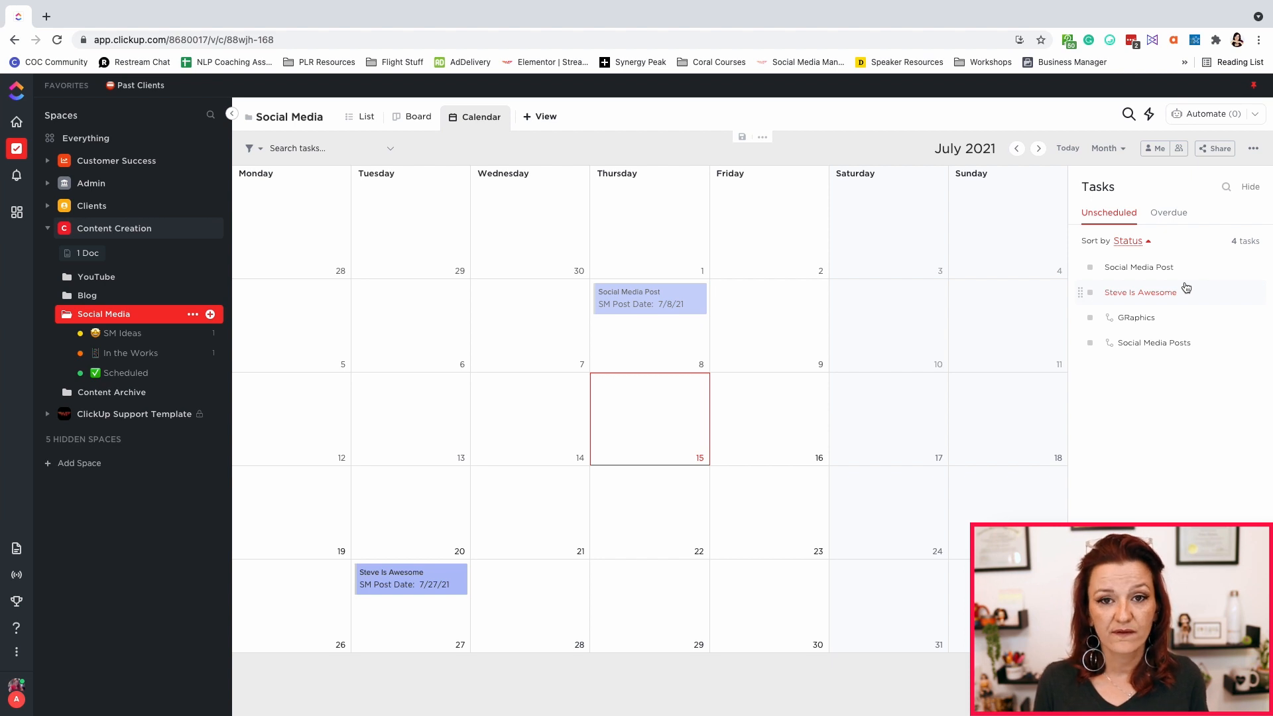
Inspect the calendar's date custom field setting and the options for coloring tasks.
{"action": "left_click", "coordinate": [1254, 150]}
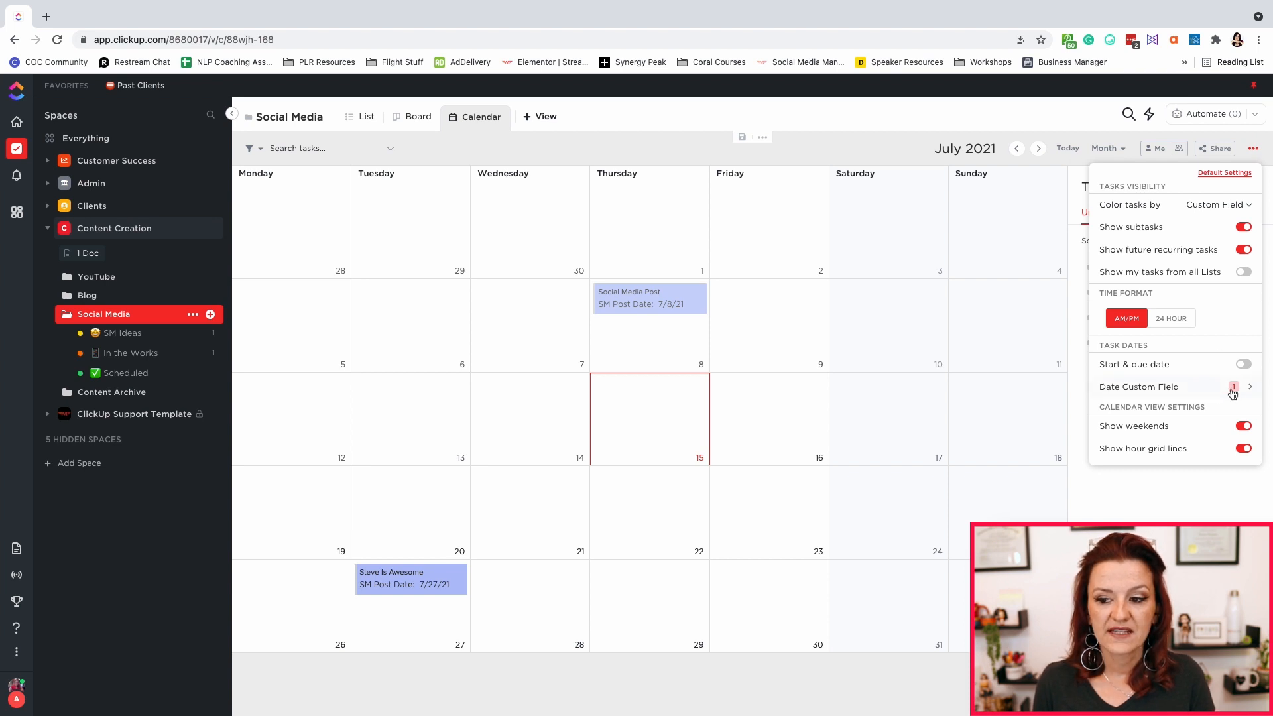
{"action": "left_click", "coordinate": [1137, 390]}
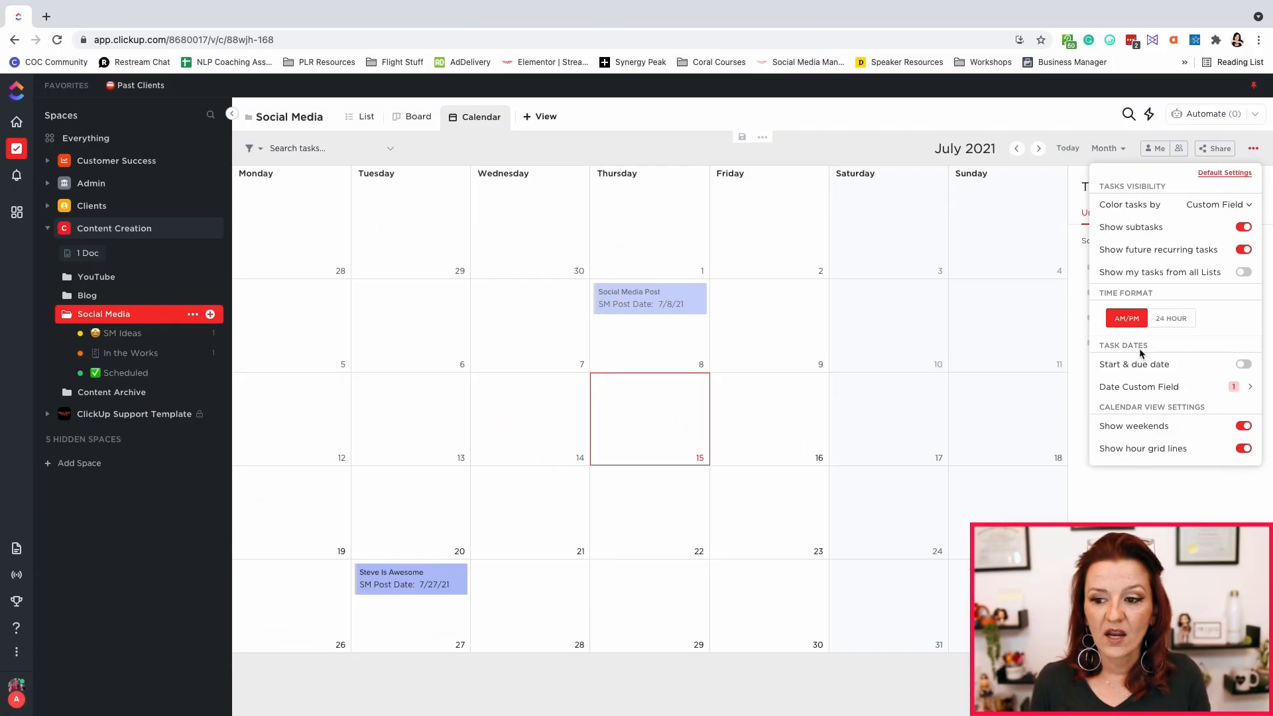
{"action": "left_click", "coordinate": [1124, 207]}
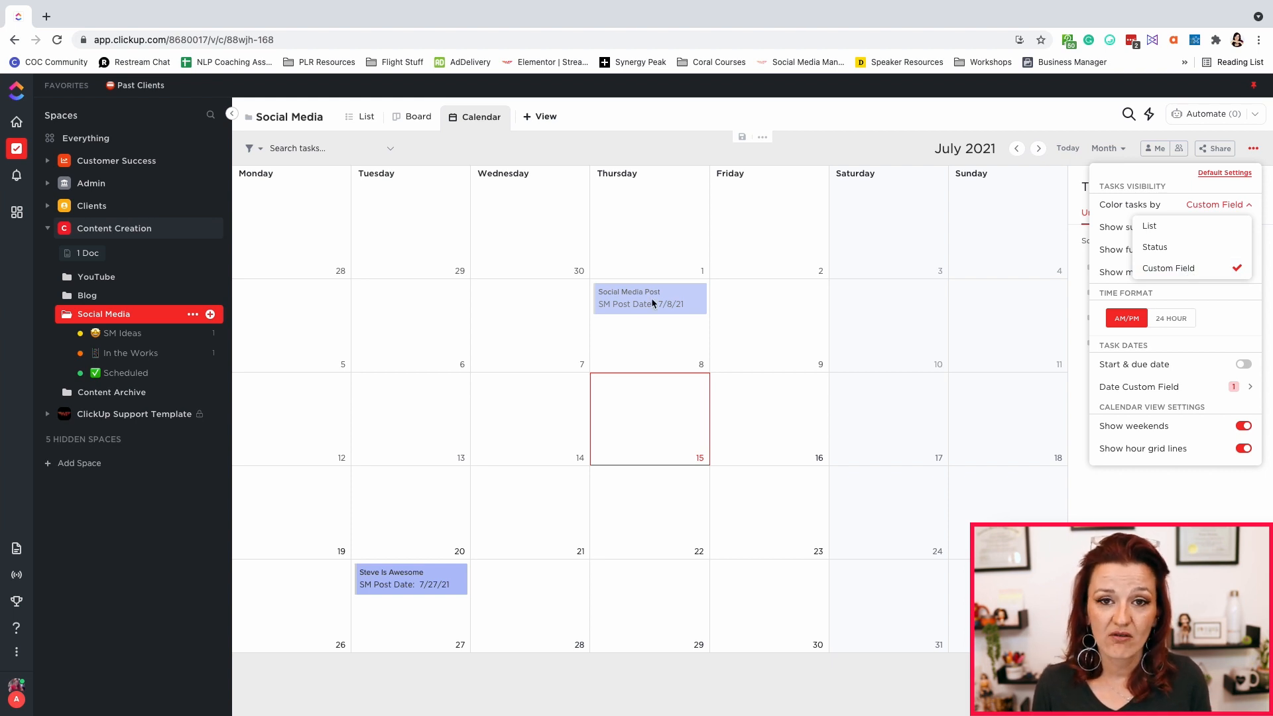
Set the SM Post Acc of the Steve Is Awesome task to IG Ask Yvi and return to the calendar.
{"action": "left_click", "coordinate": [370, 120]}
{"action": "left_click", "coordinate": [369, 120]}
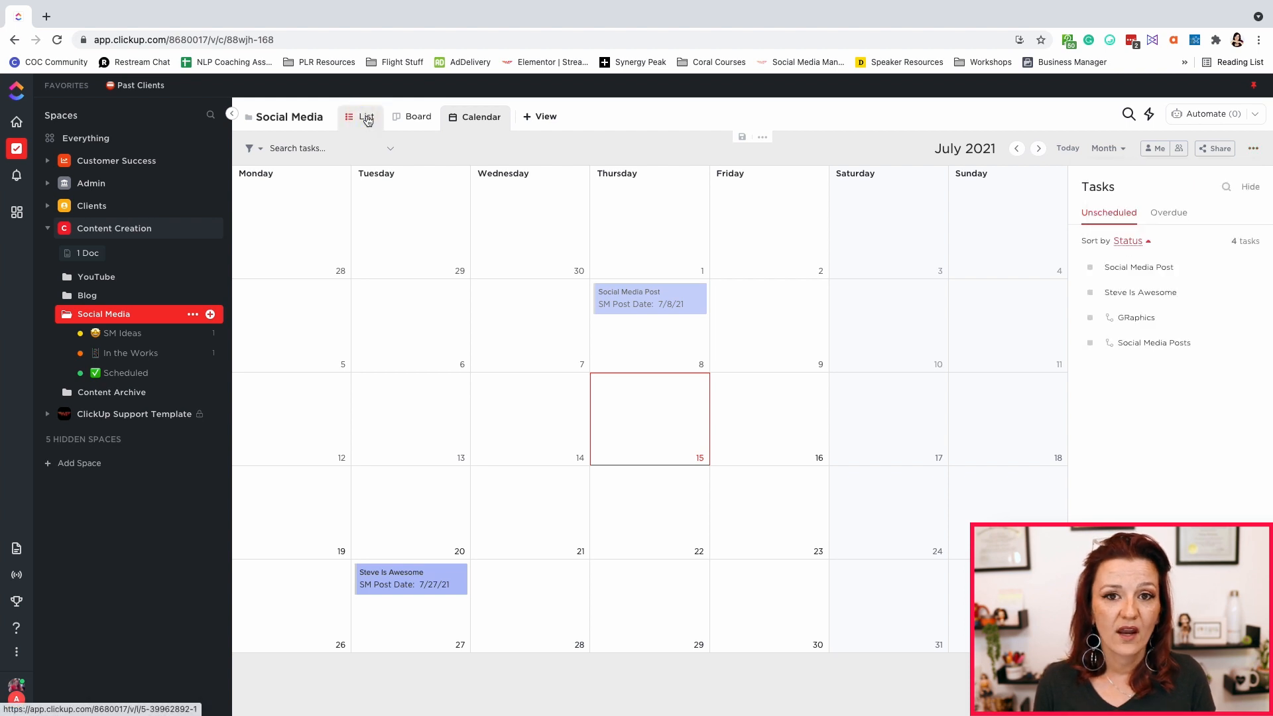
{"action": "left_click", "coordinate": [366, 120]}
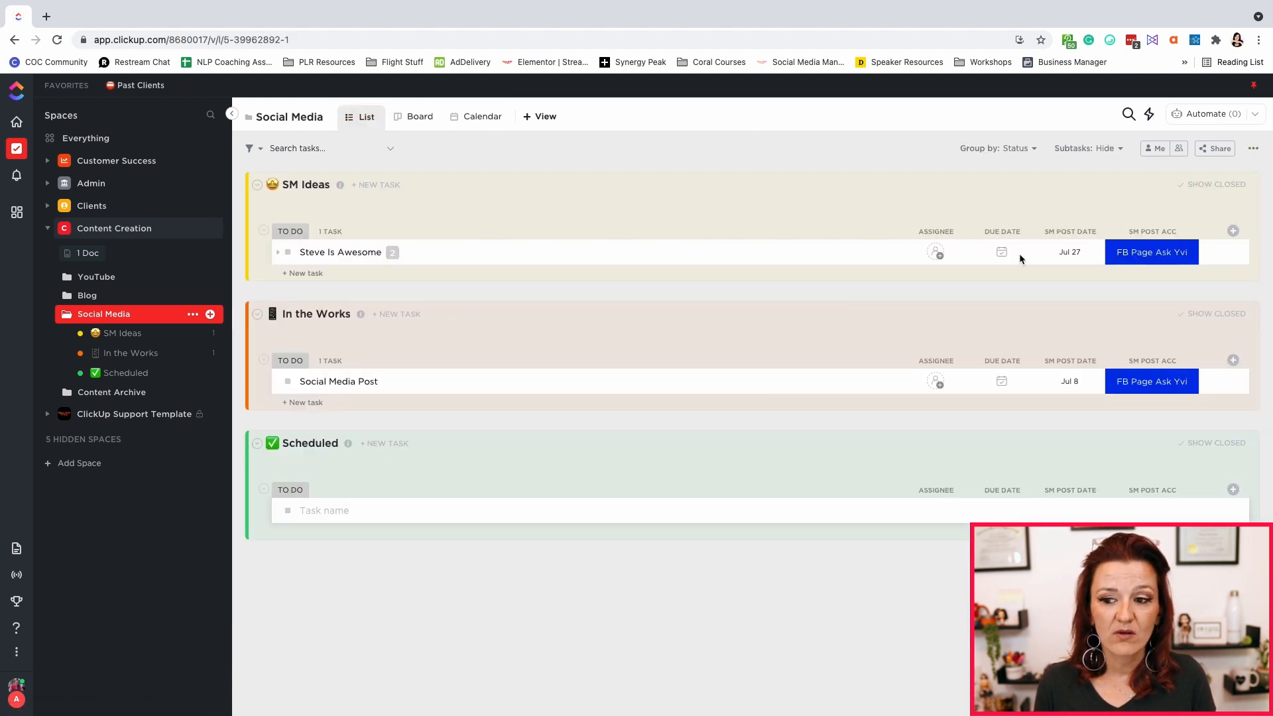
{"action": "left_click", "coordinate": [1170, 256]}
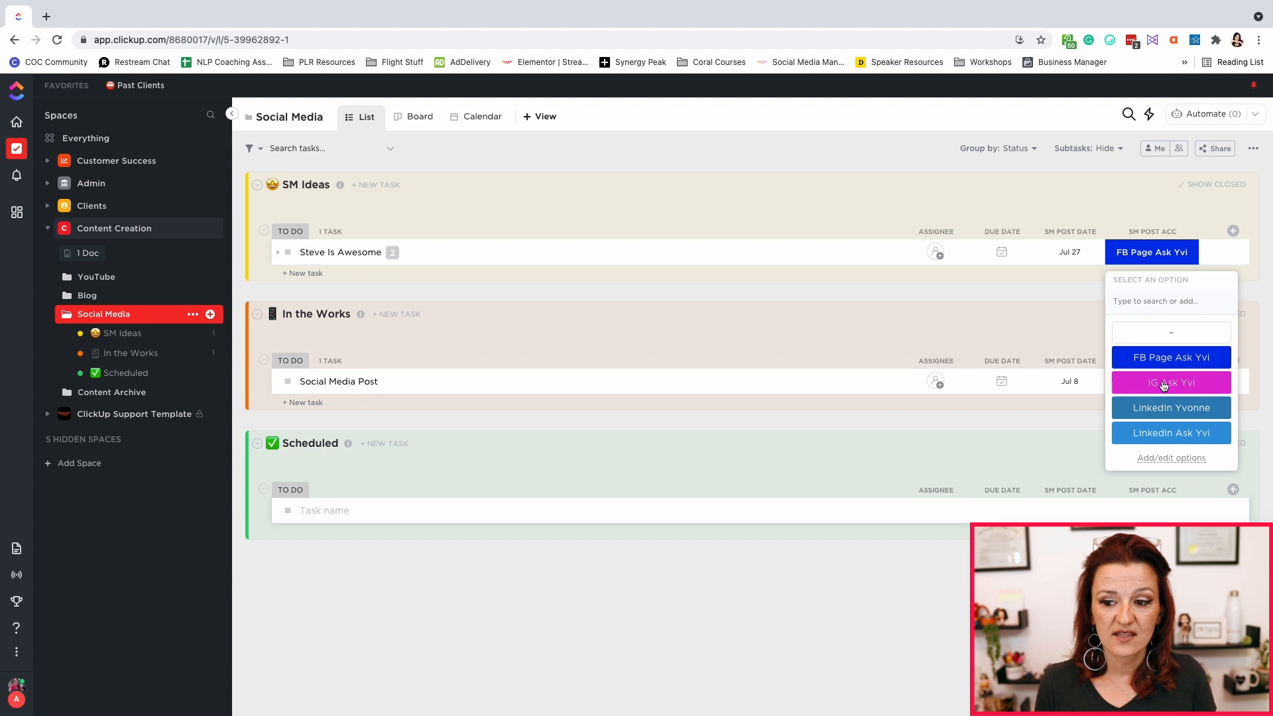
{"action": "left_click", "coordinate": [1165, 381]}
{"action": "left_click", "coordinate": [488, 121]}
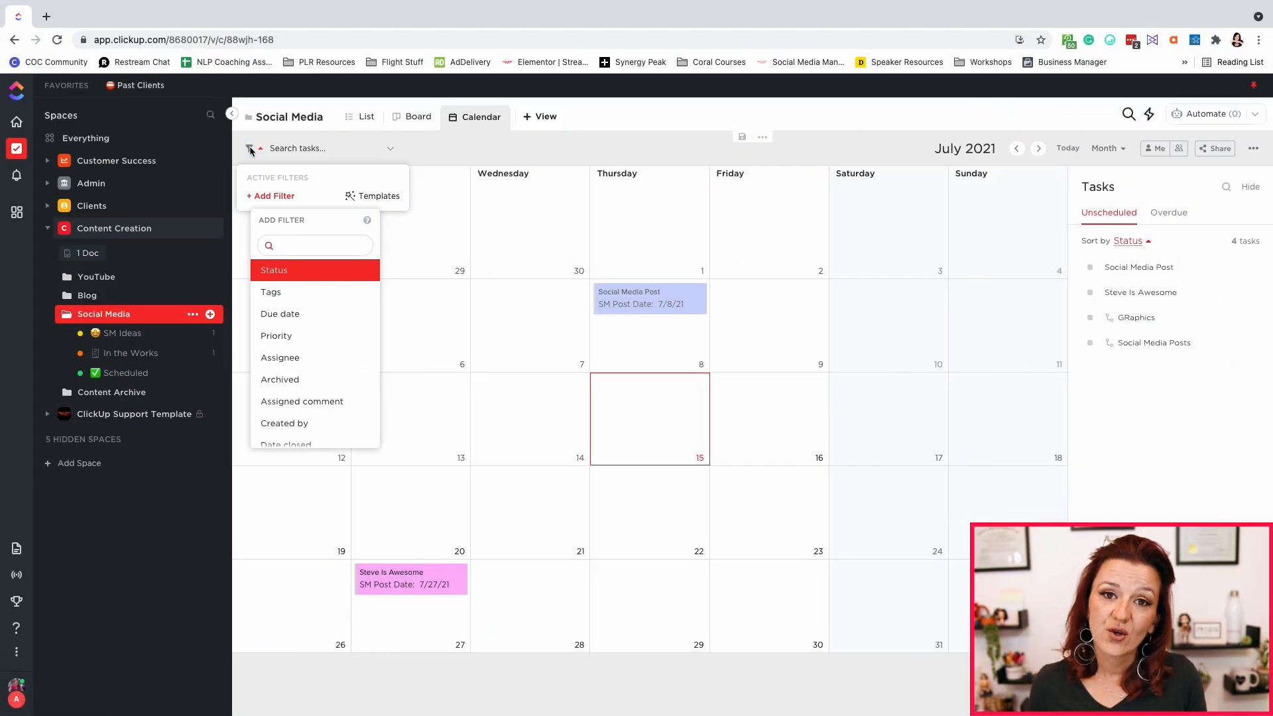
Filter the calendar by Location, set to the Scheduled list in the Social Media folder.
{"action": "type", "text": "locat"}
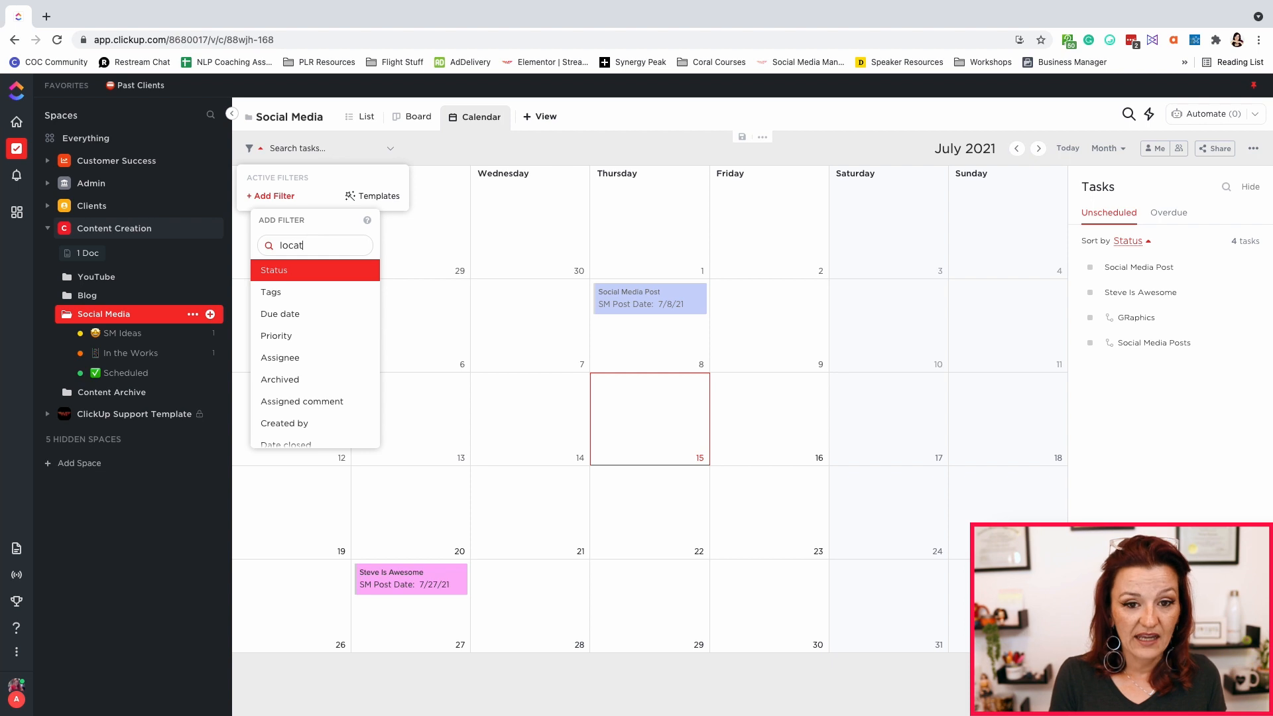
{"action": "left_click", "coordinate": [271, 271]}
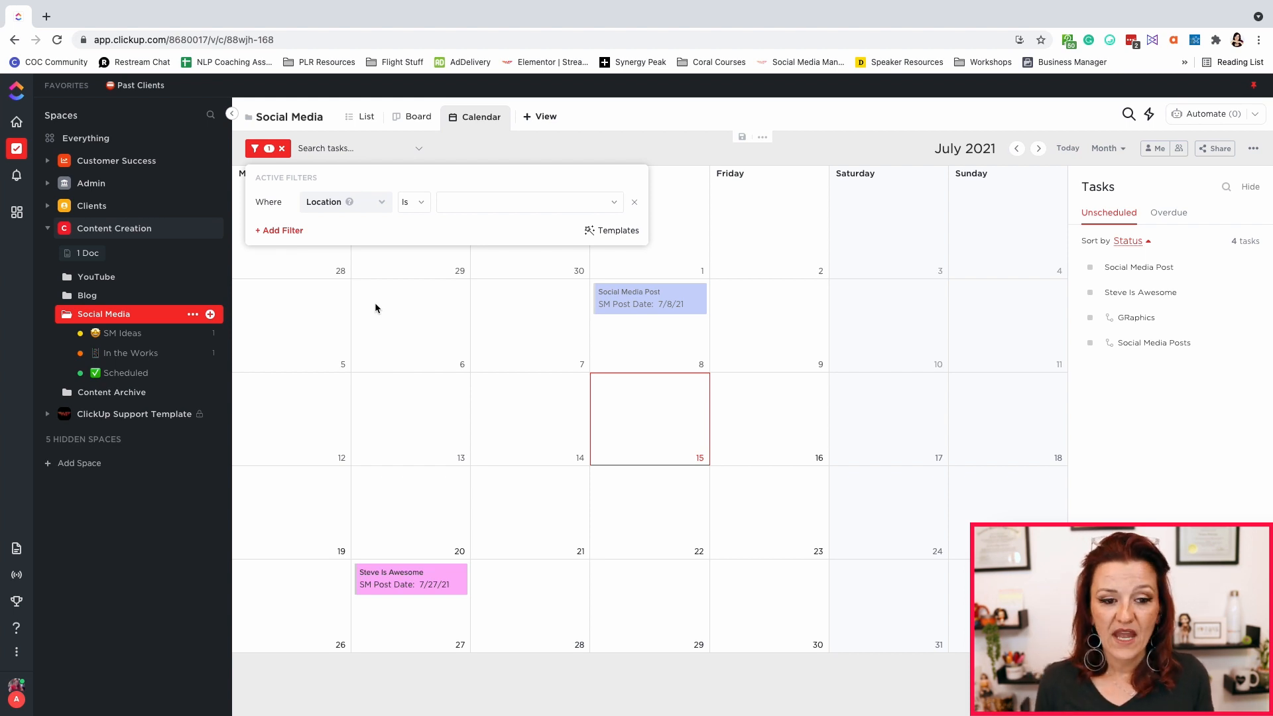
{"action": "left_click", "coordinate": [505, 204]}
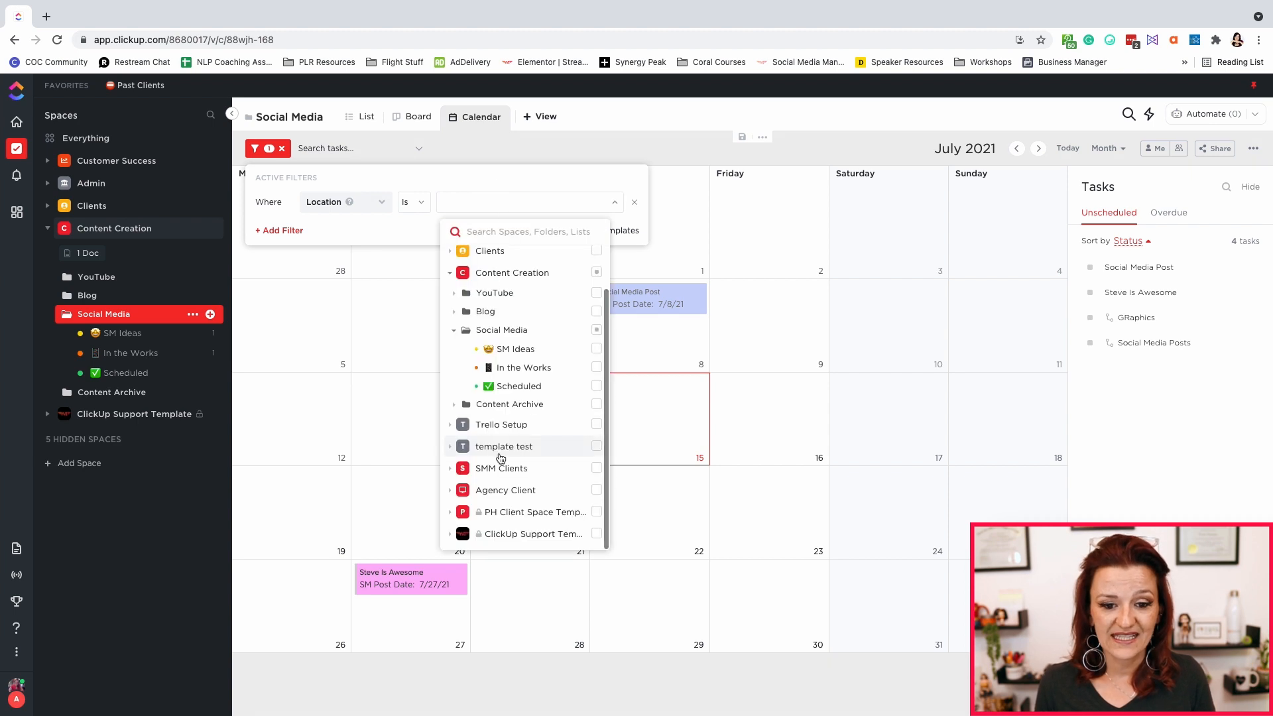
{"action": "left_click", "coordinate": [508, 388]}
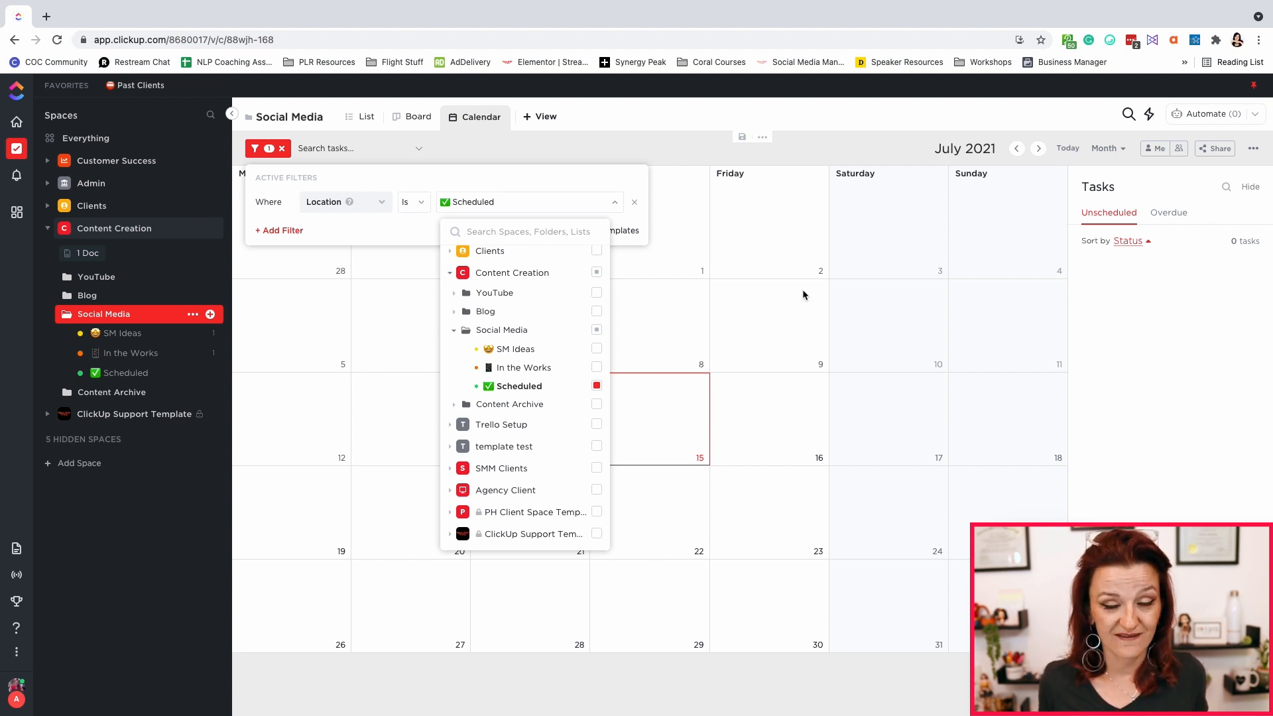
Try the In the Works and SM Ideas lists in the Location filter, leaving only In the Works selected.
{"action": "left_click", "coordinate": [596, 367]}
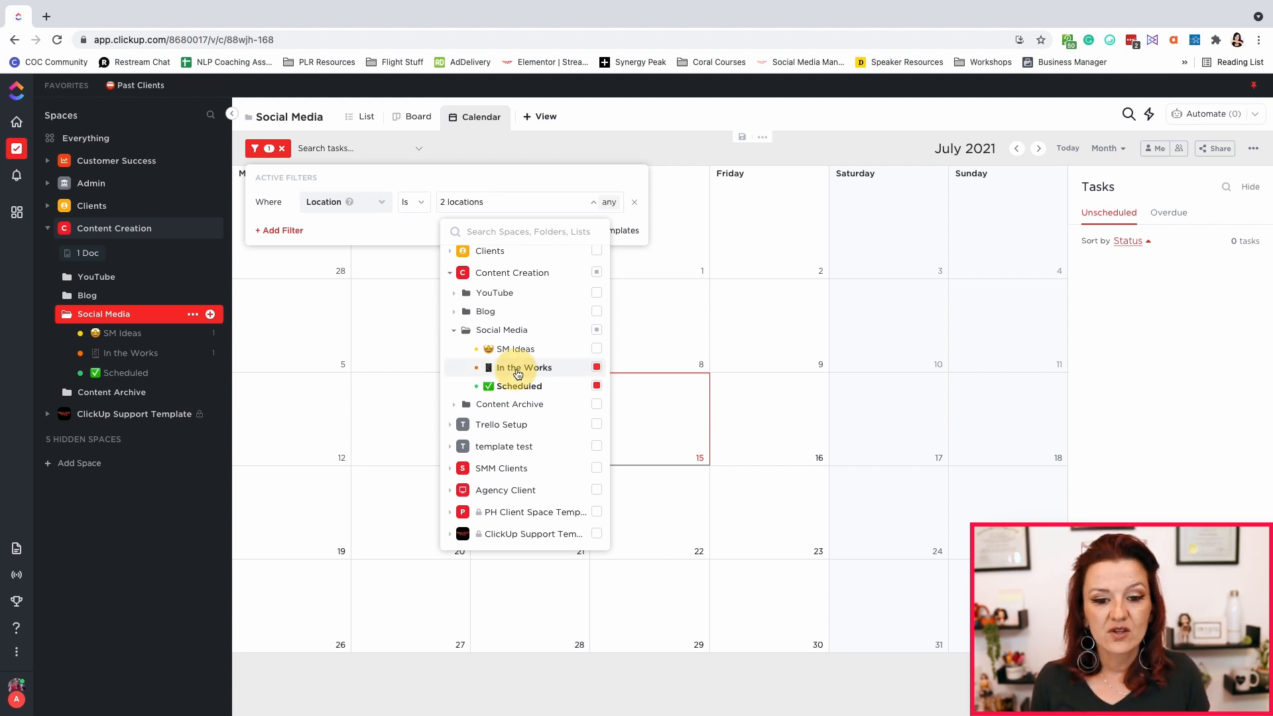
{"action": "left_click", "coordinate": [597, 387]}
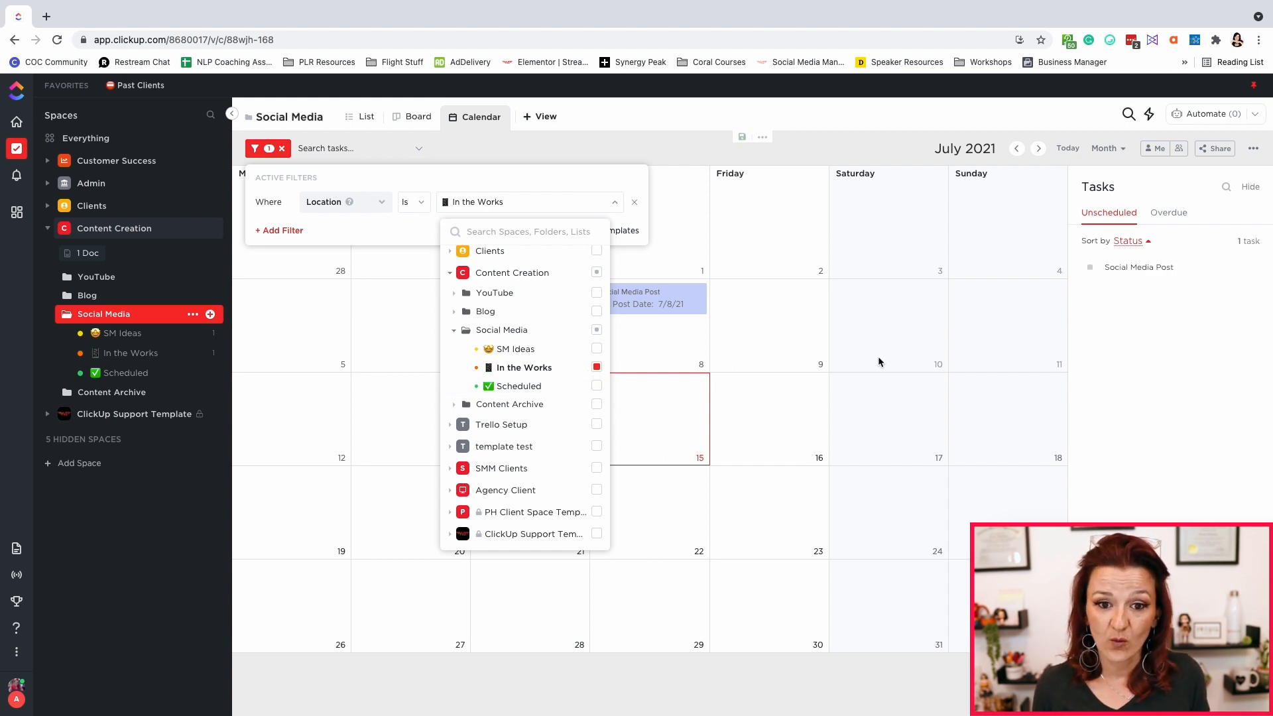
{"action": "left_click", "coordinate": [597, 348]}
{"action": "left_click", "coordinate": [597, 367]}
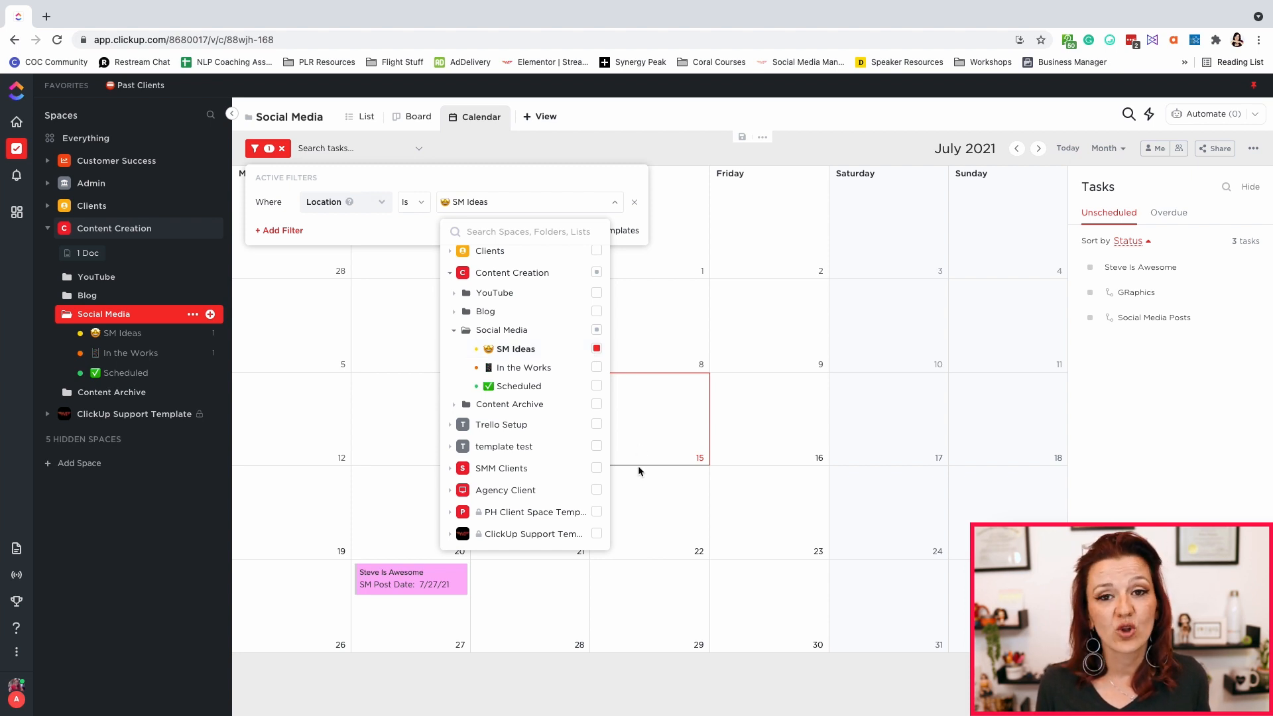
{"action": "left_click", "coordinate": [598, 368]}
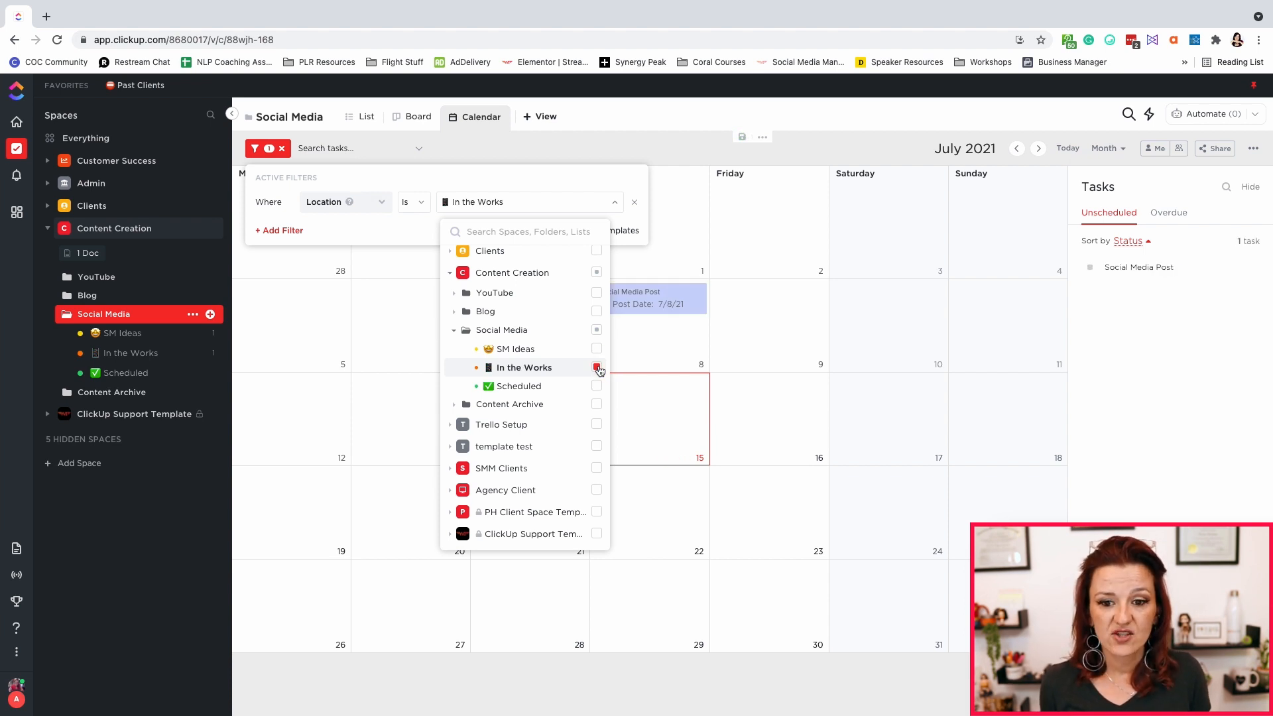
{"action": "left_click", "coordinate": [751, 273]}
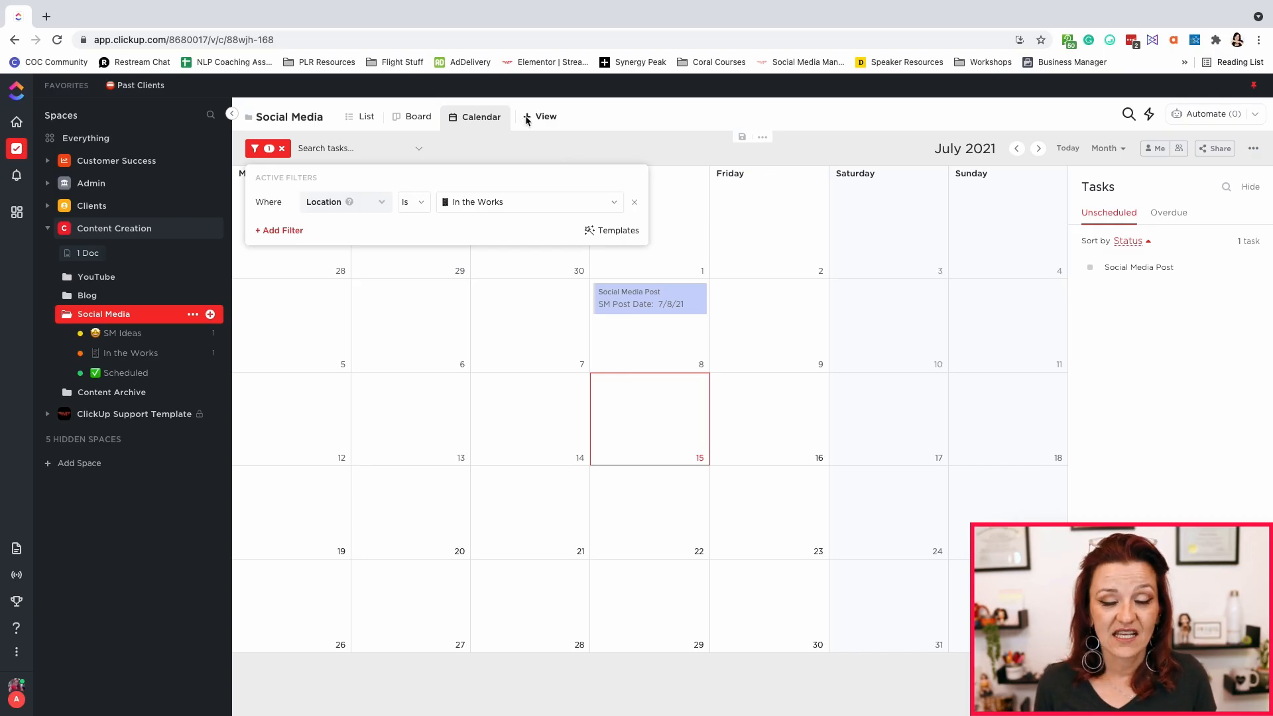
Add a second Calendar view to the Social Media folder.
{"action": "left_click", "coordinate": [527, 117]}
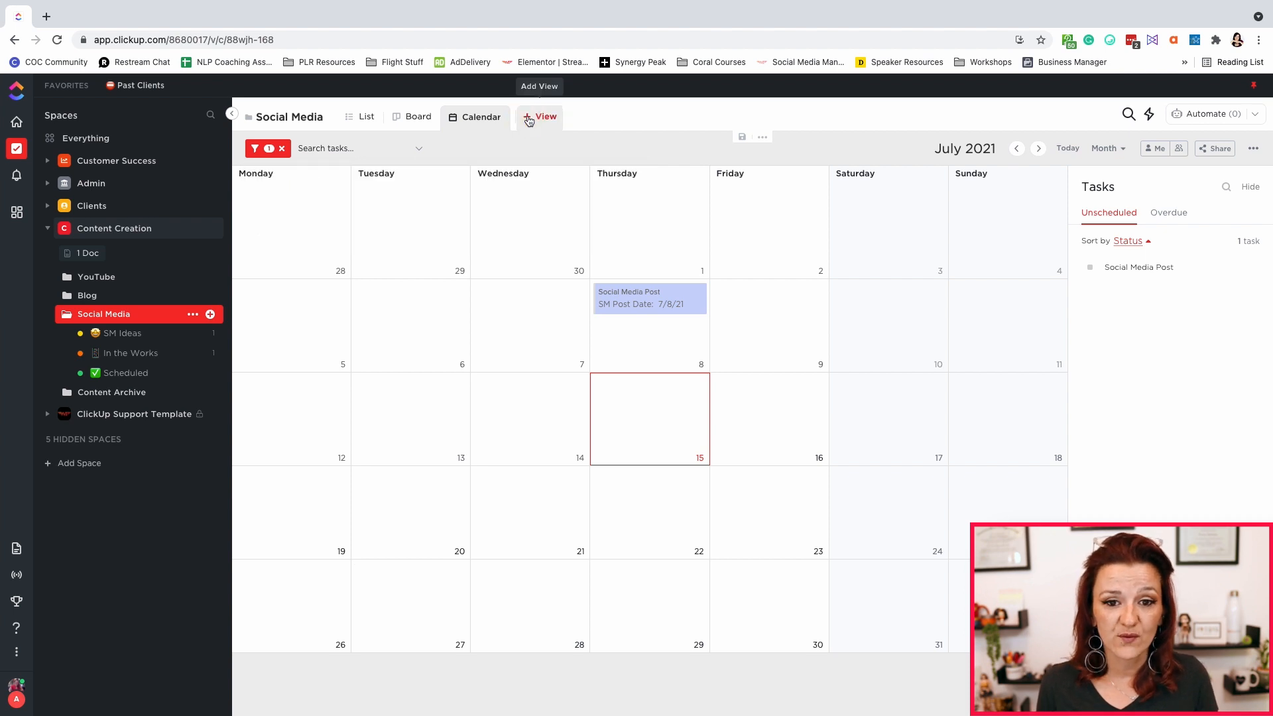
{"action": "left_click", "coordinate": [527, 117]}
{"action": "left_click", "coordinate": [555, 225]}
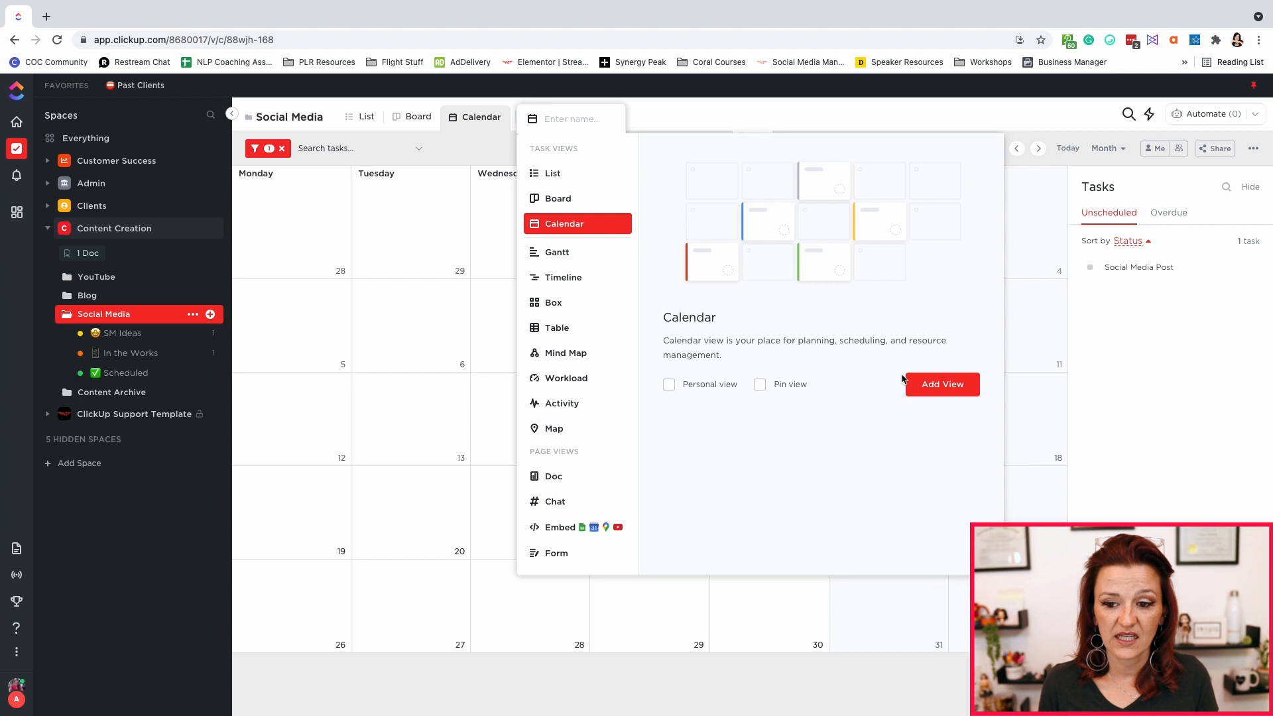
{"action": "left_click", "coordinate": [954, 384]}
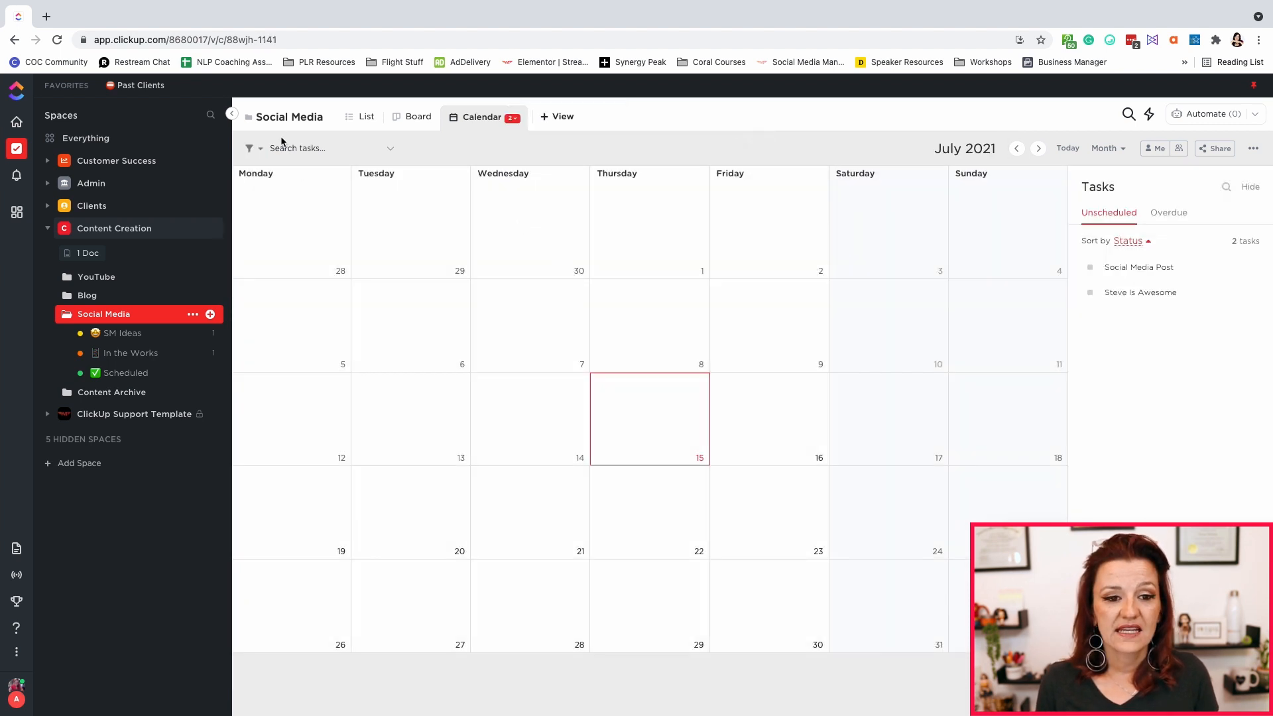
Filter the new calendar view by Location, set to the Scheduled list in the Social Media folder.
{"action": "left_click", "coordinate": [250, 148]}
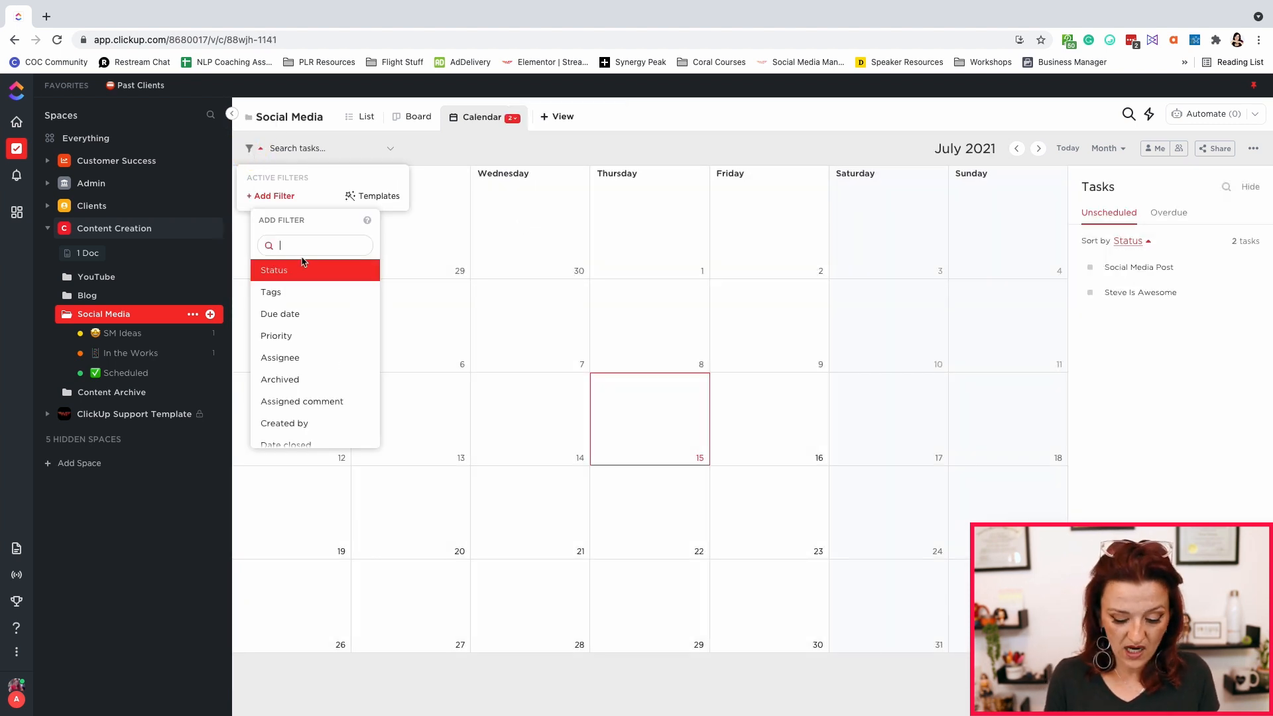
{"action": "type", "text": "loct"}
{"action": "key", "text": "BackSpace"}
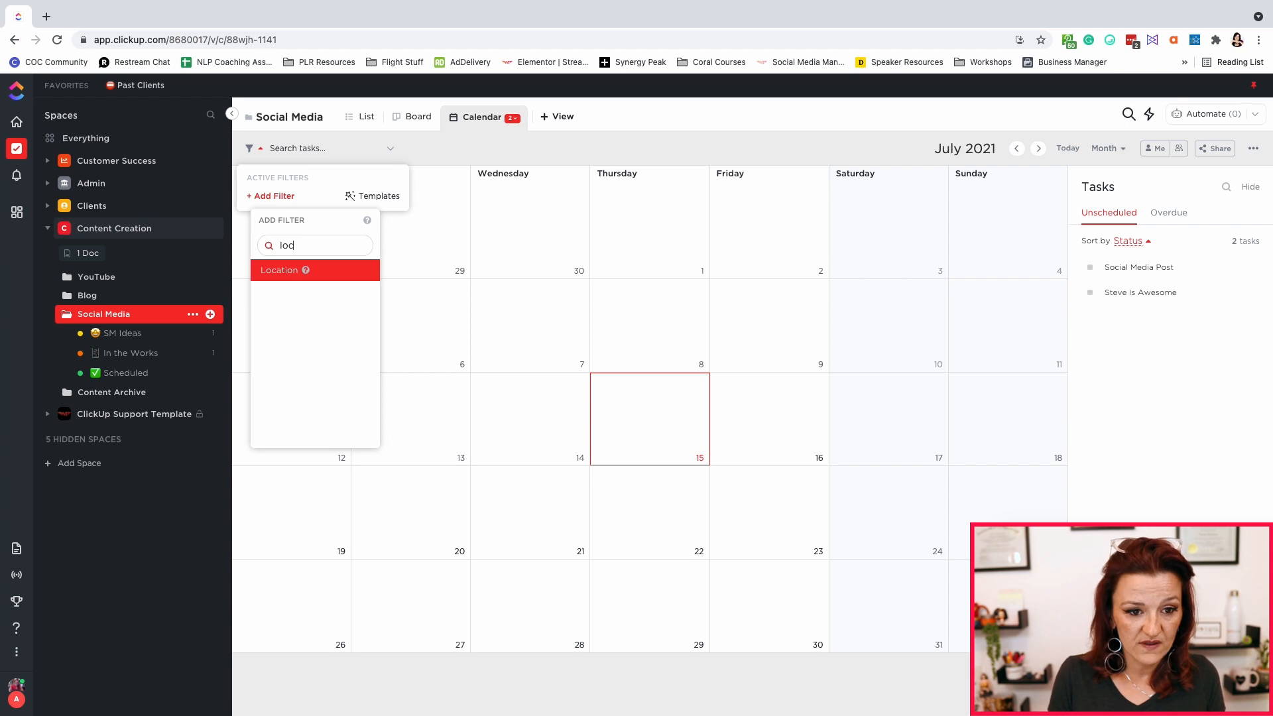
{"action": "left_click", "coordinate": [318, 268]}
{"action": "left_click", "coordinate": [475, 209]}
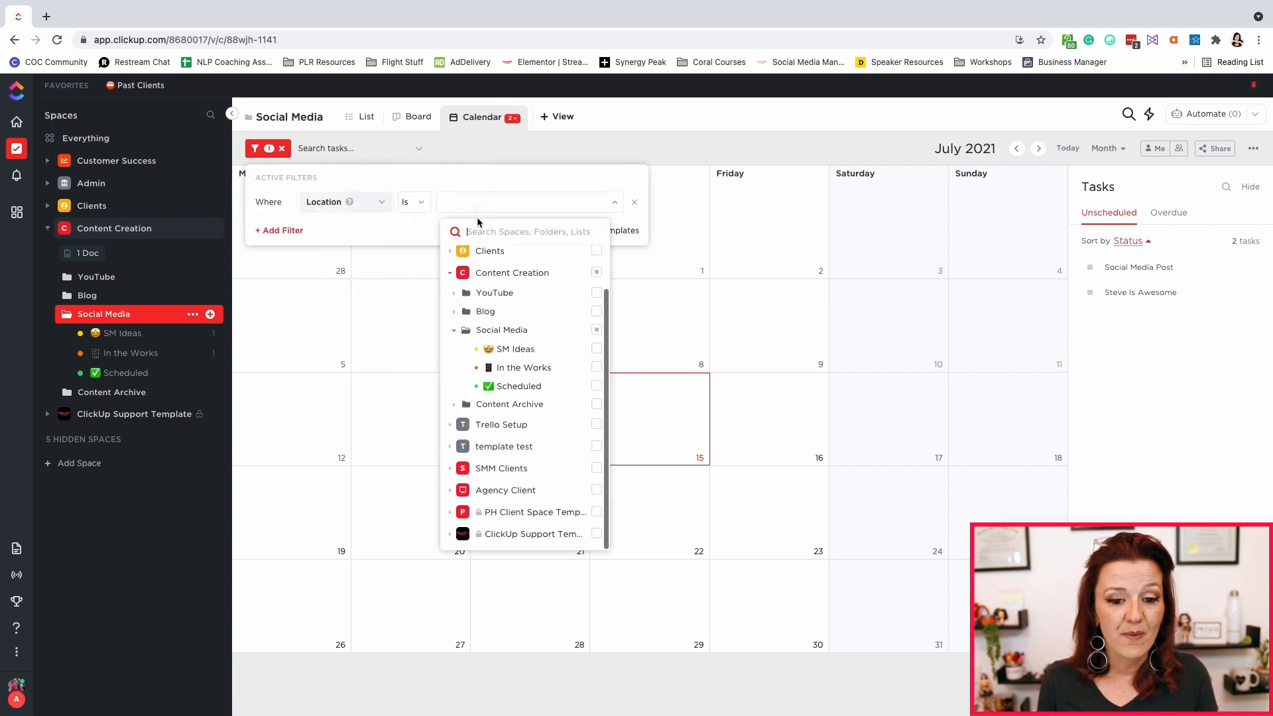
{"action": "left_click", "coordinate": [519, 385]}
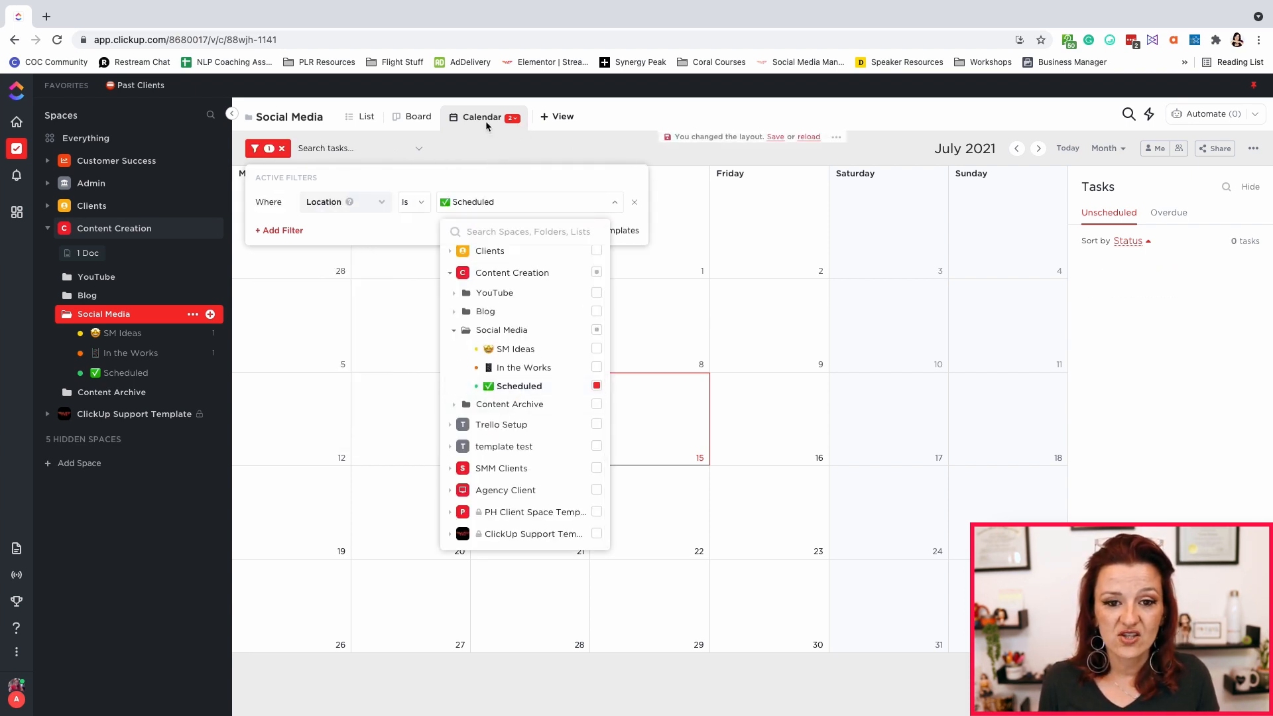
Rename the new, second Calendar view as Scheduled.
{"action": "left_click", "coordinate": [516, 118]}
{"action": "left_click", "coordinate": [515, 118]}
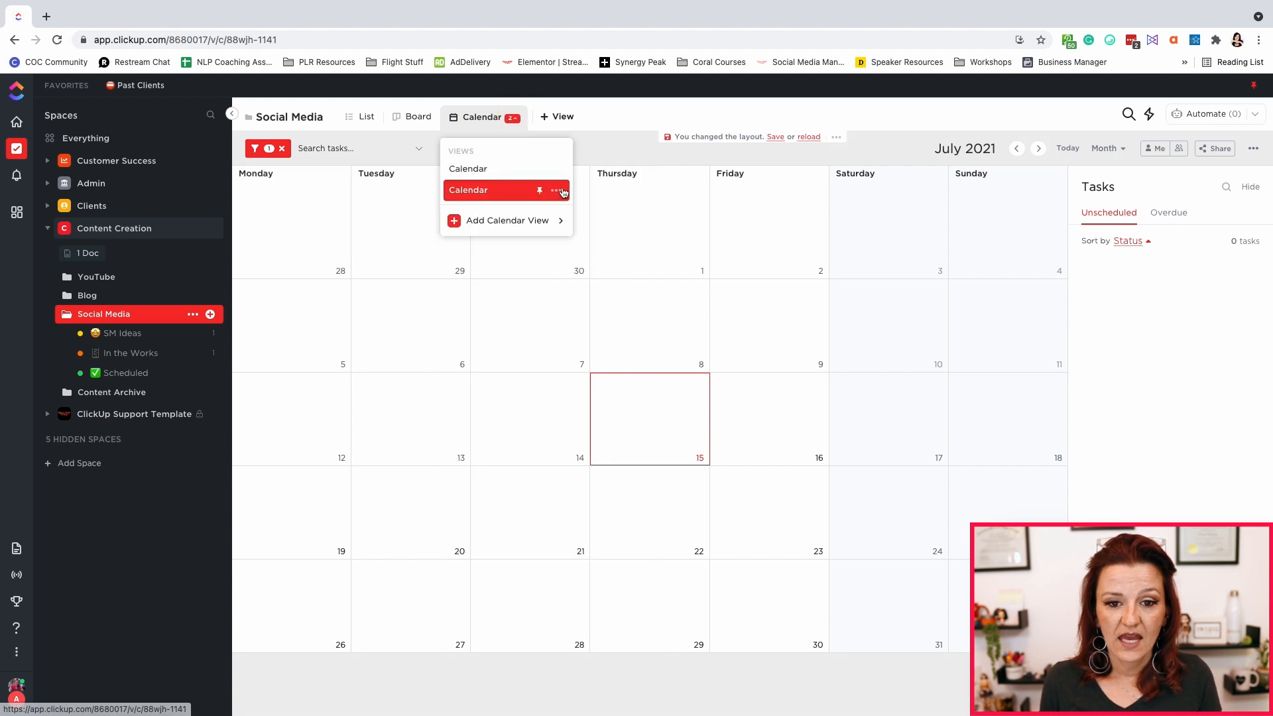
{"action": "left_click", "coordinate": [558, 190]}
{"action": "left_click", "coordinate": [547, 219]}
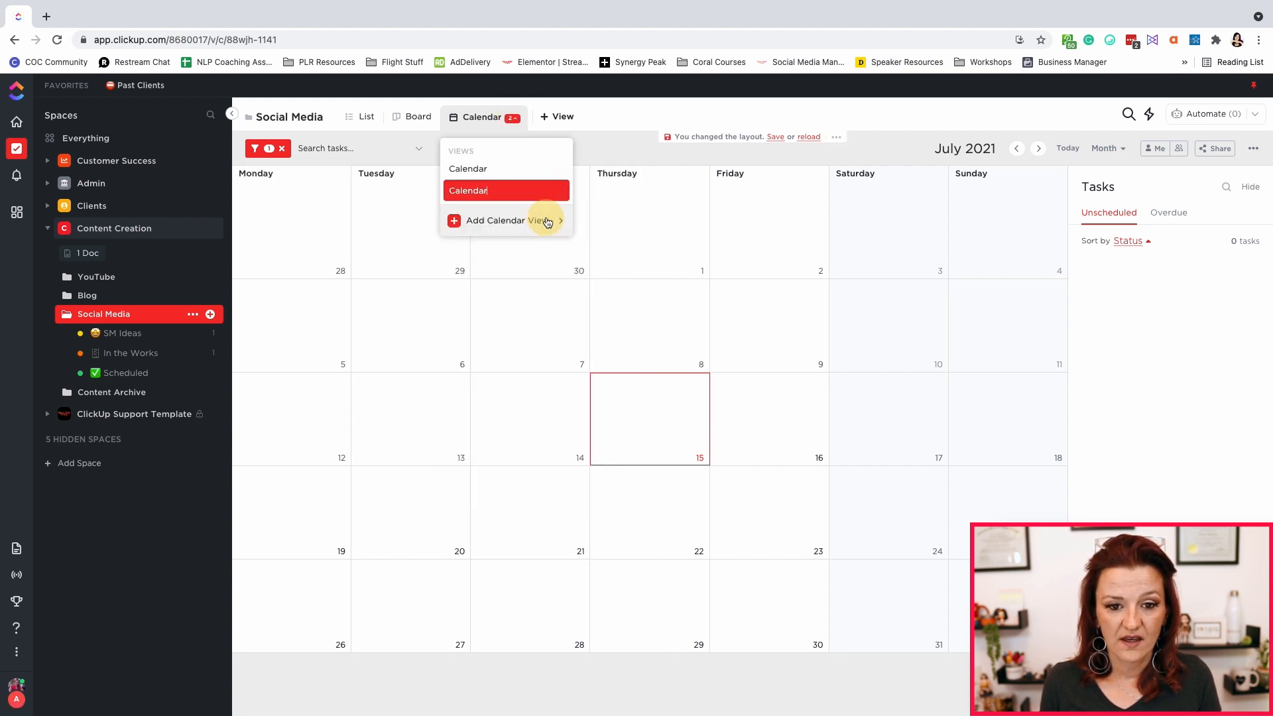
{"action": "type", "text": "C"}
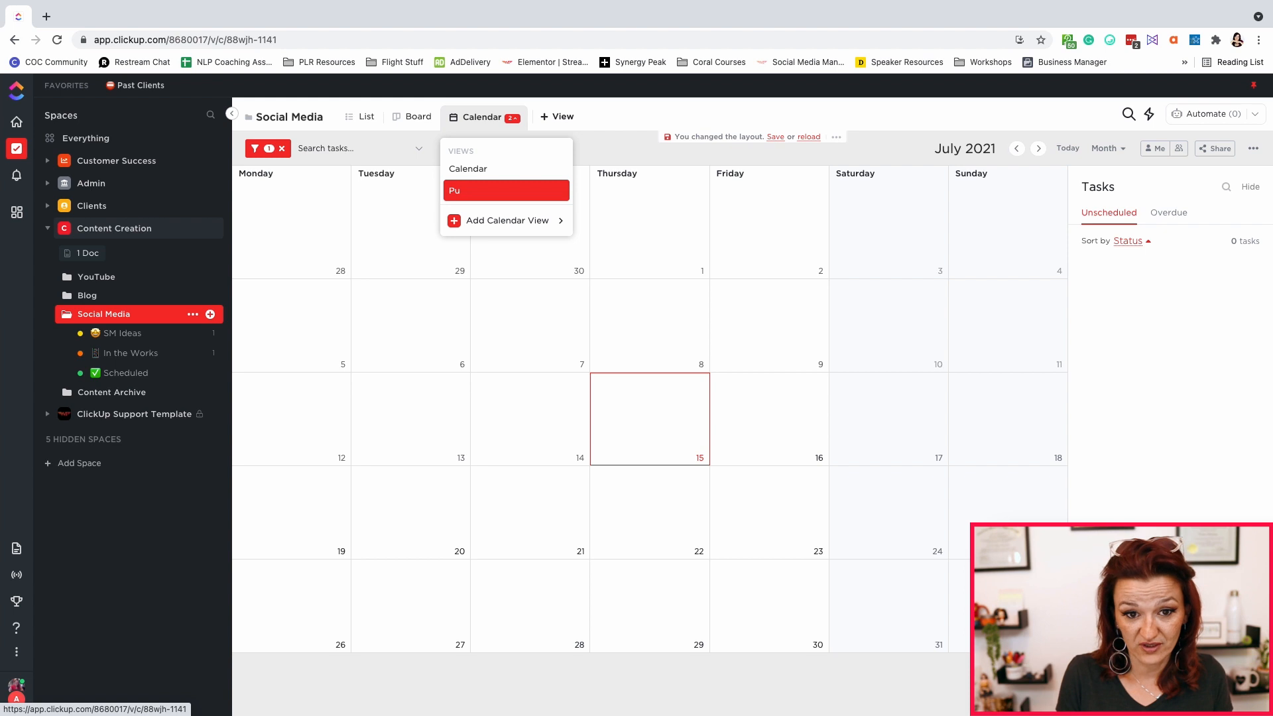
{"action": "type", "text": "che"}
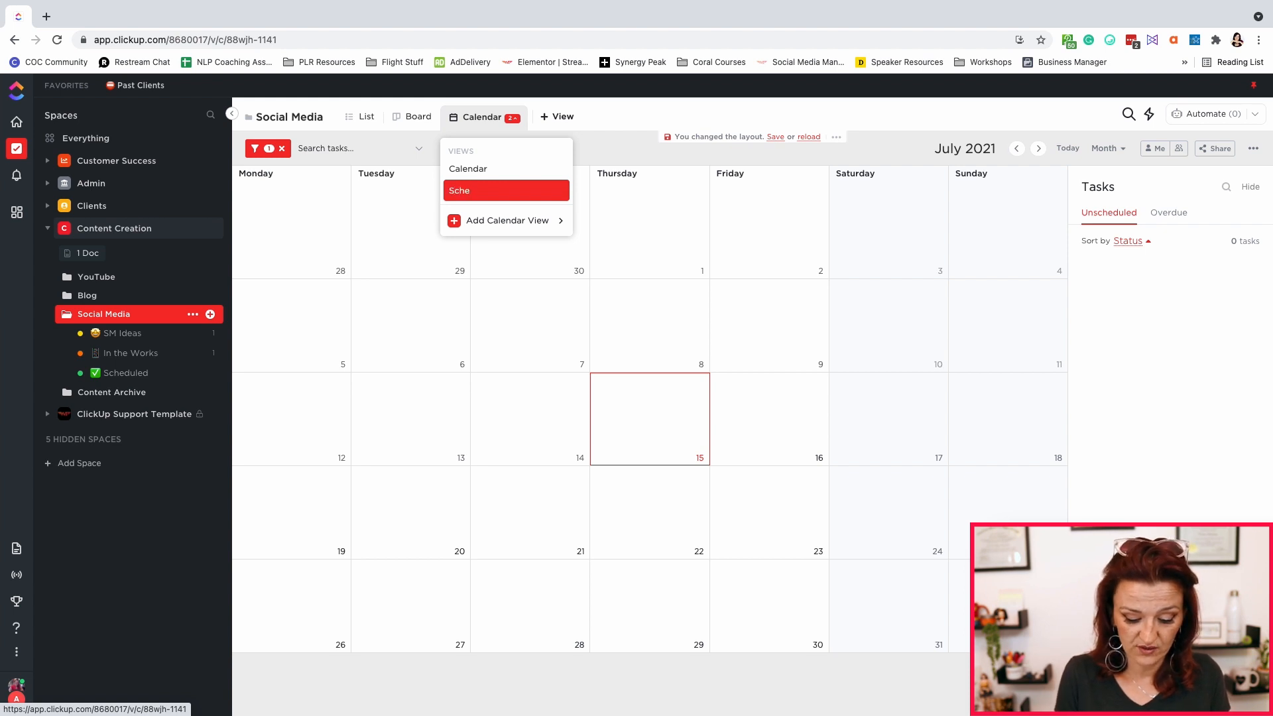
{"action": "type", "text": "duled"}
{"action": "key", "text": "Return"}
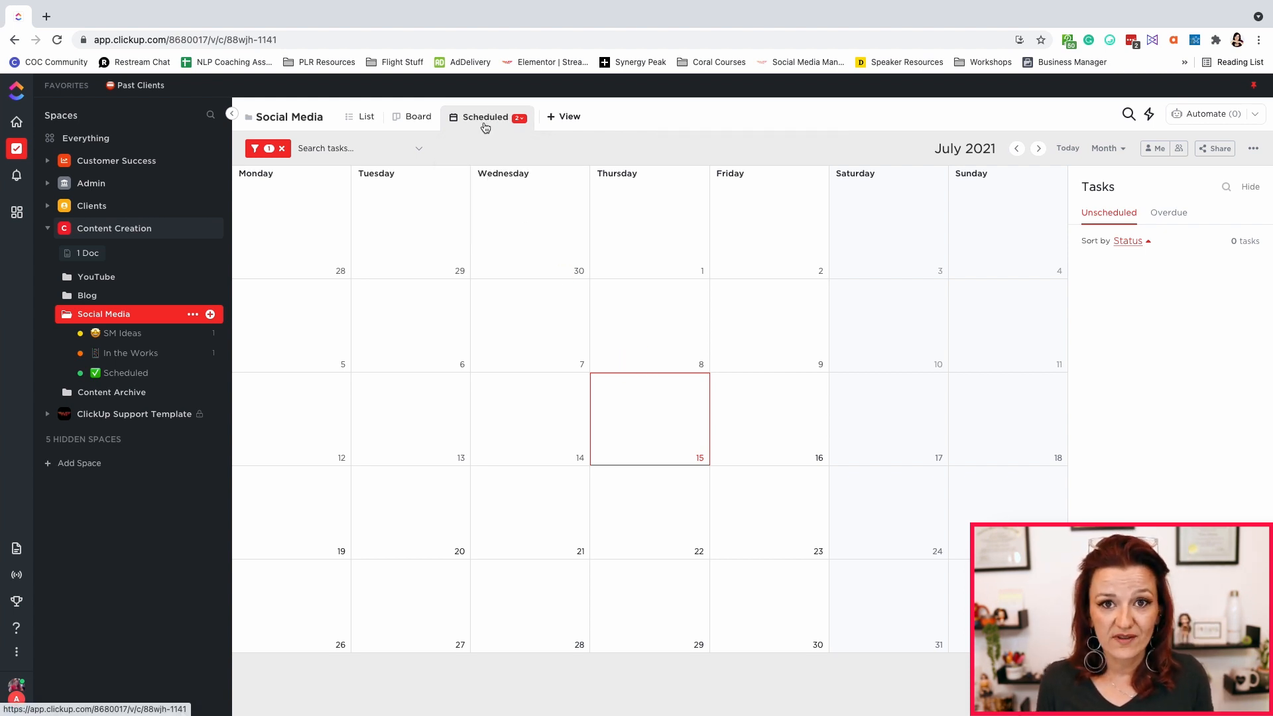
Switch back to the original Calendar view and open its active filters to check the Location setting.
{"action": "left_click", "coordinate": [518, 118]}
{"action": "left_click", "coordinate": [469, 168]}
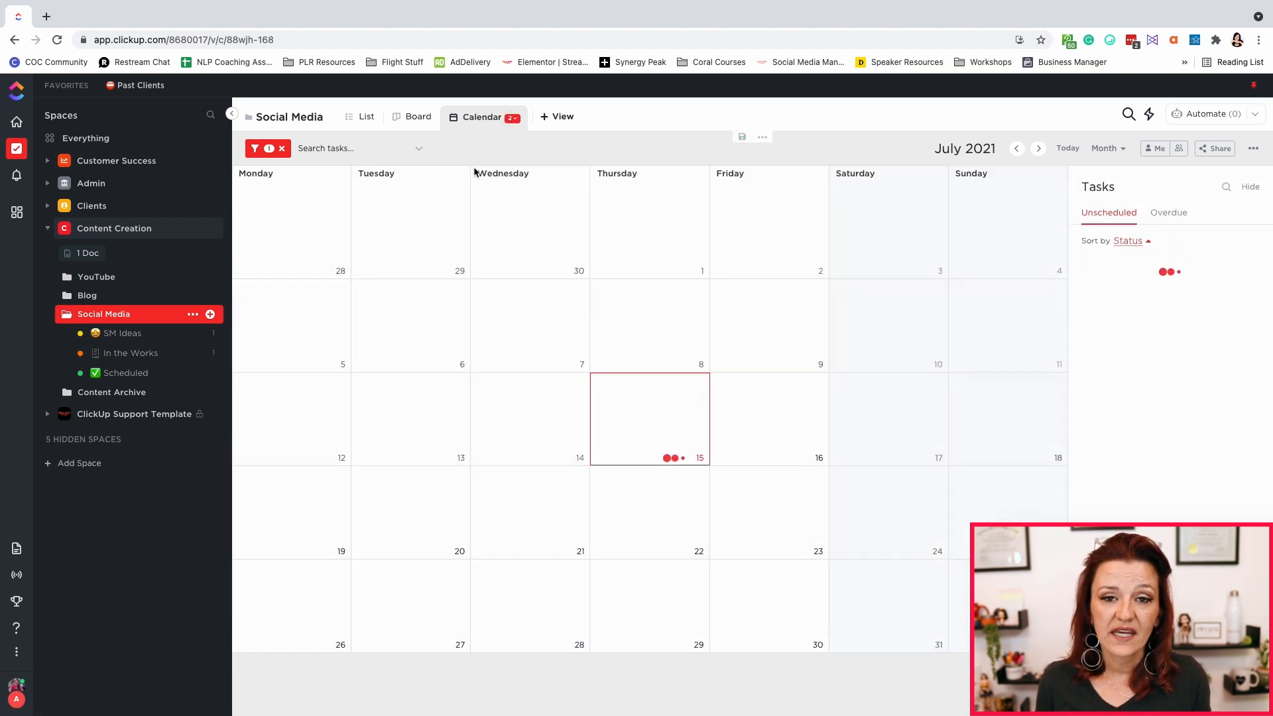
{"action": "left_click", "coordinate": [264, 148]}
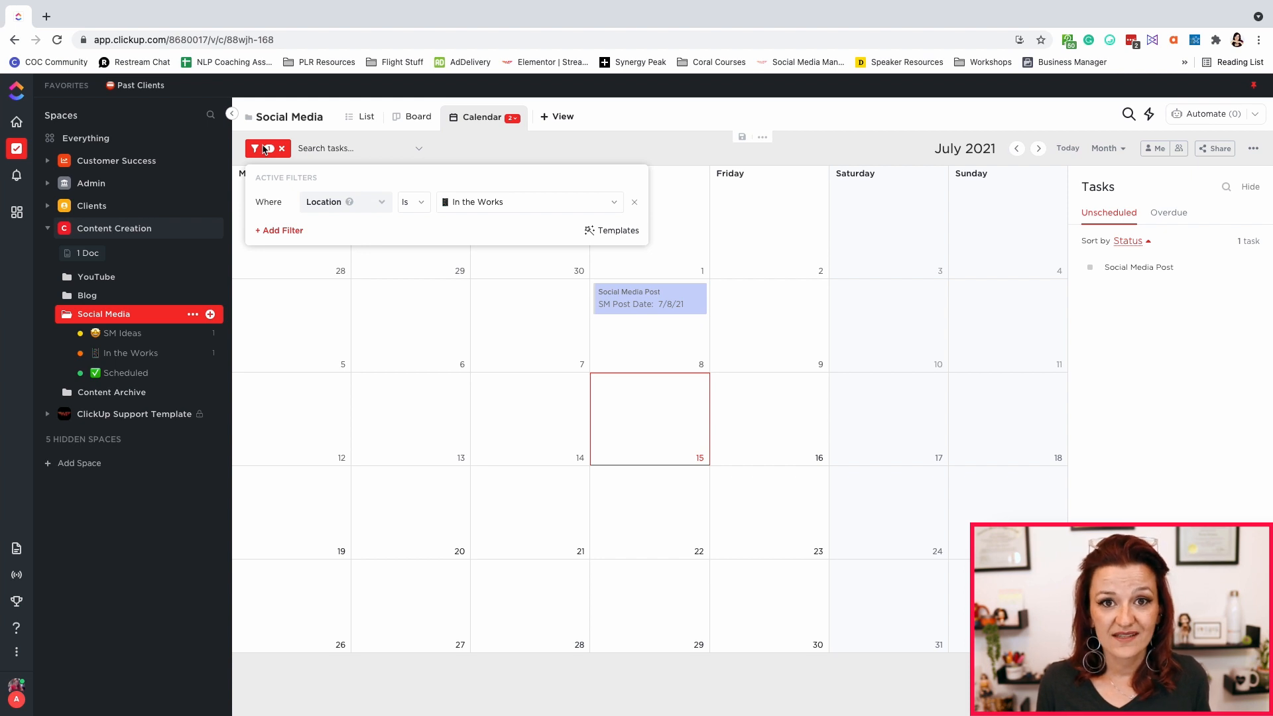